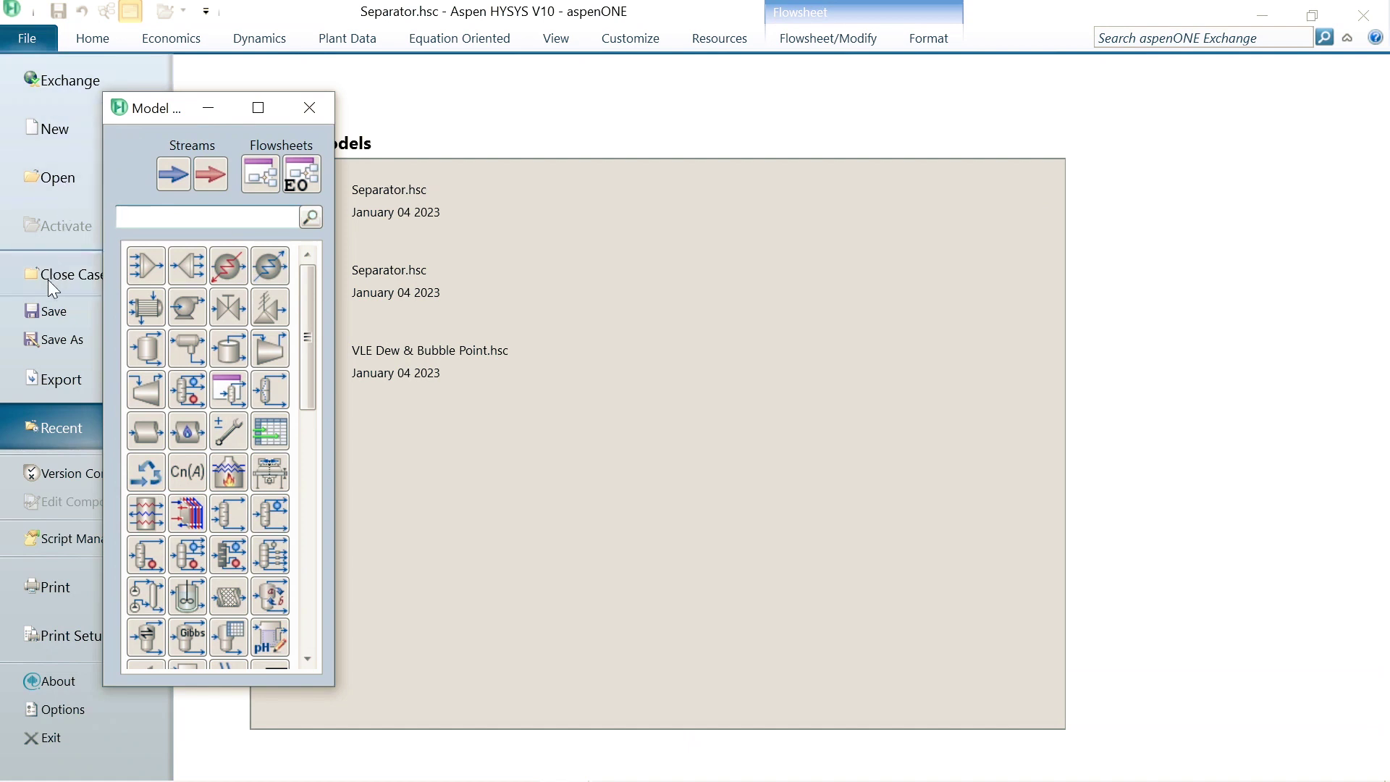
- Save the case under the new file name Separator 2 Fasa.hsc
click(32, 340)
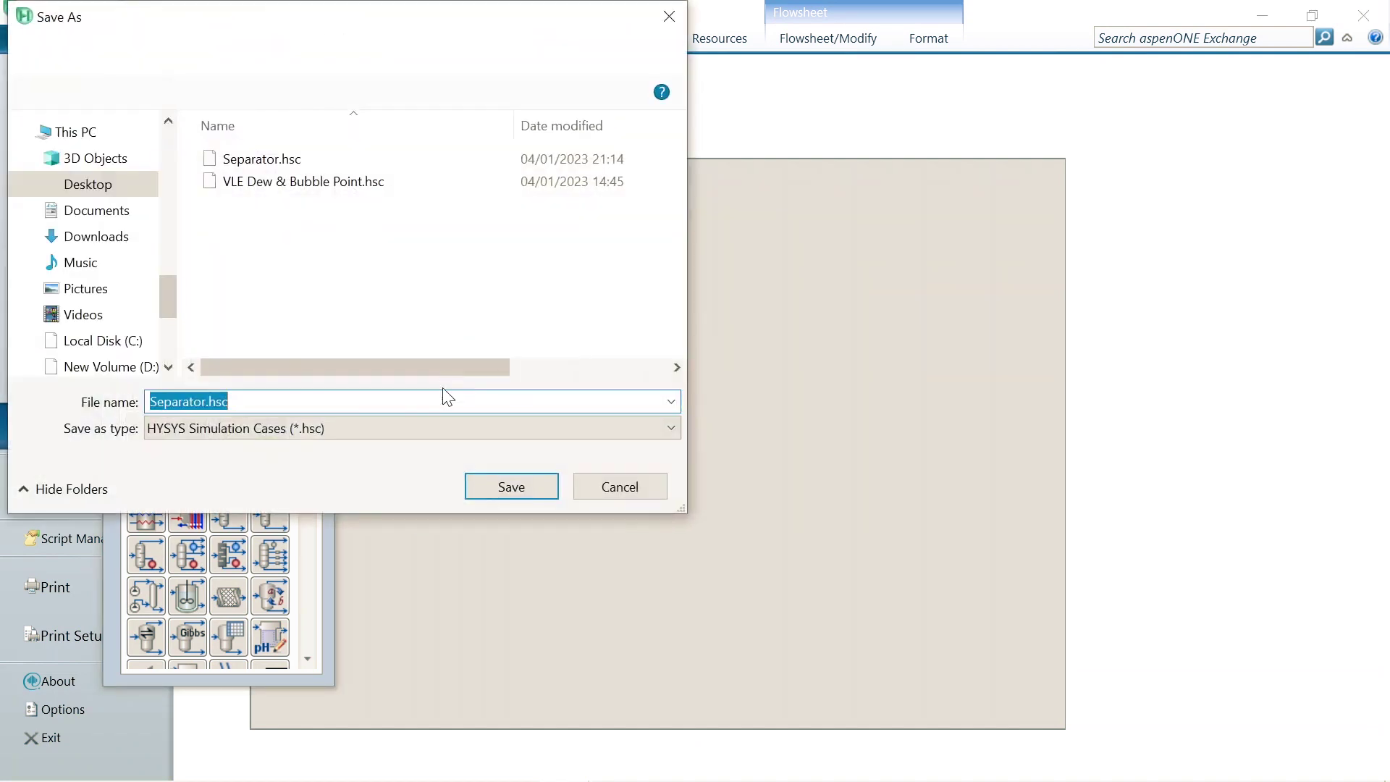
click(262, 403)
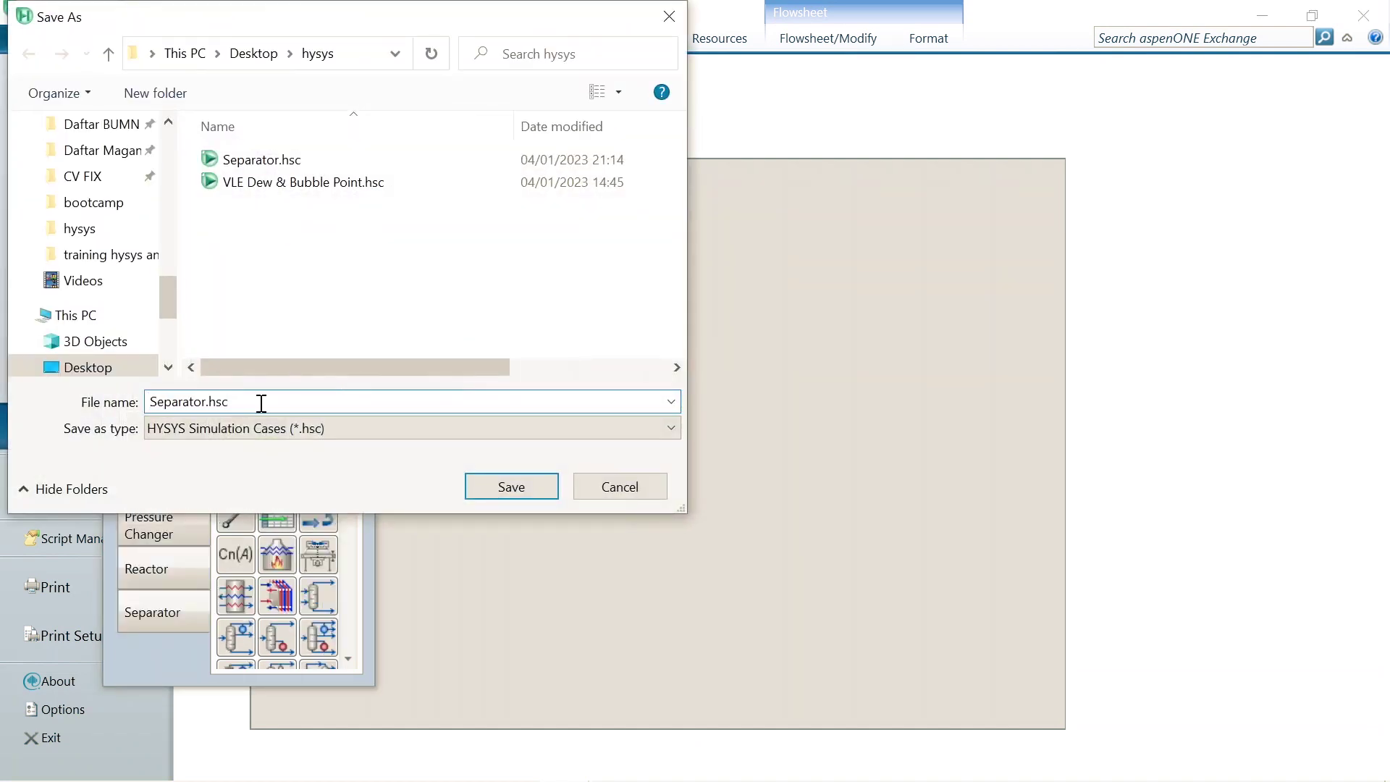
key(BackSpace)
key(BackSpace)
key(Return)
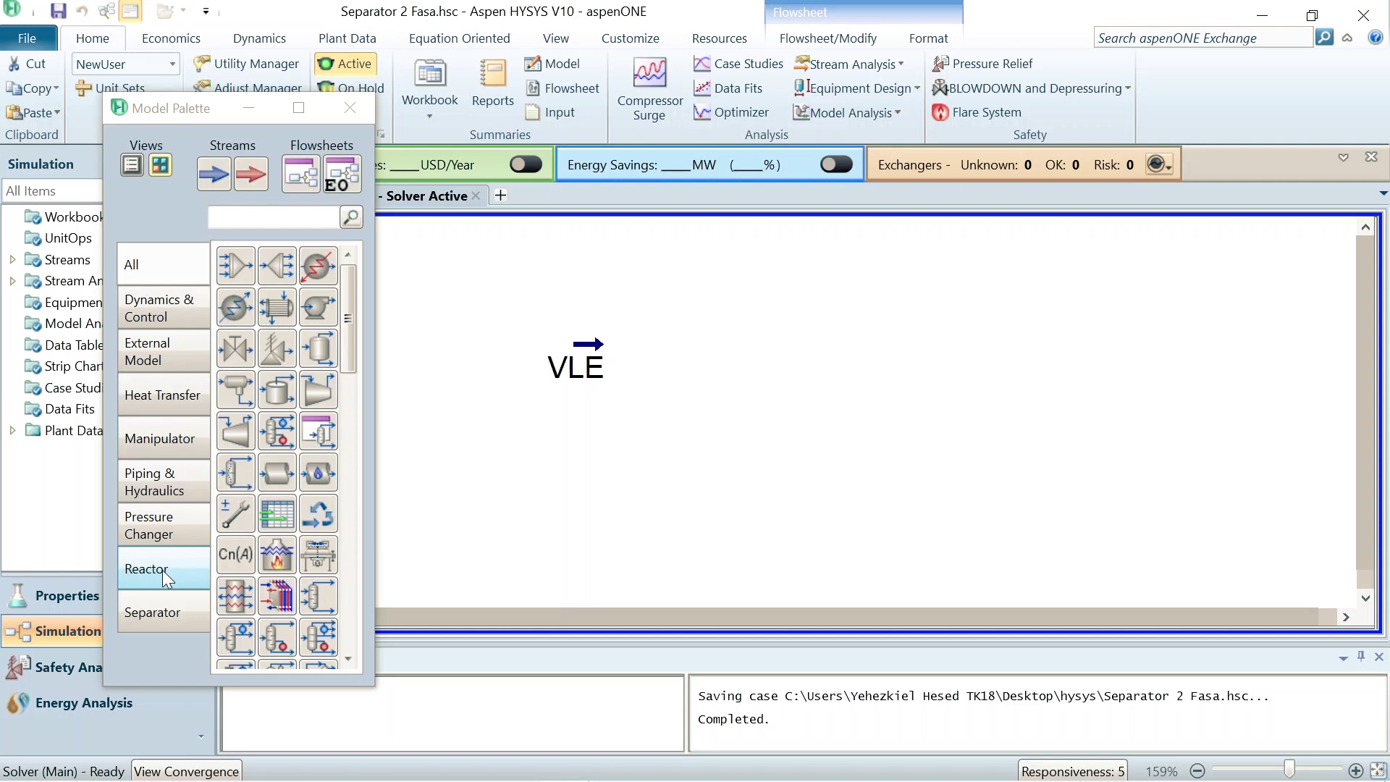
- Add a Separator unit beside the VLE stream on the flowsheet and name it Separator 2 Fasa
click(154, 604)
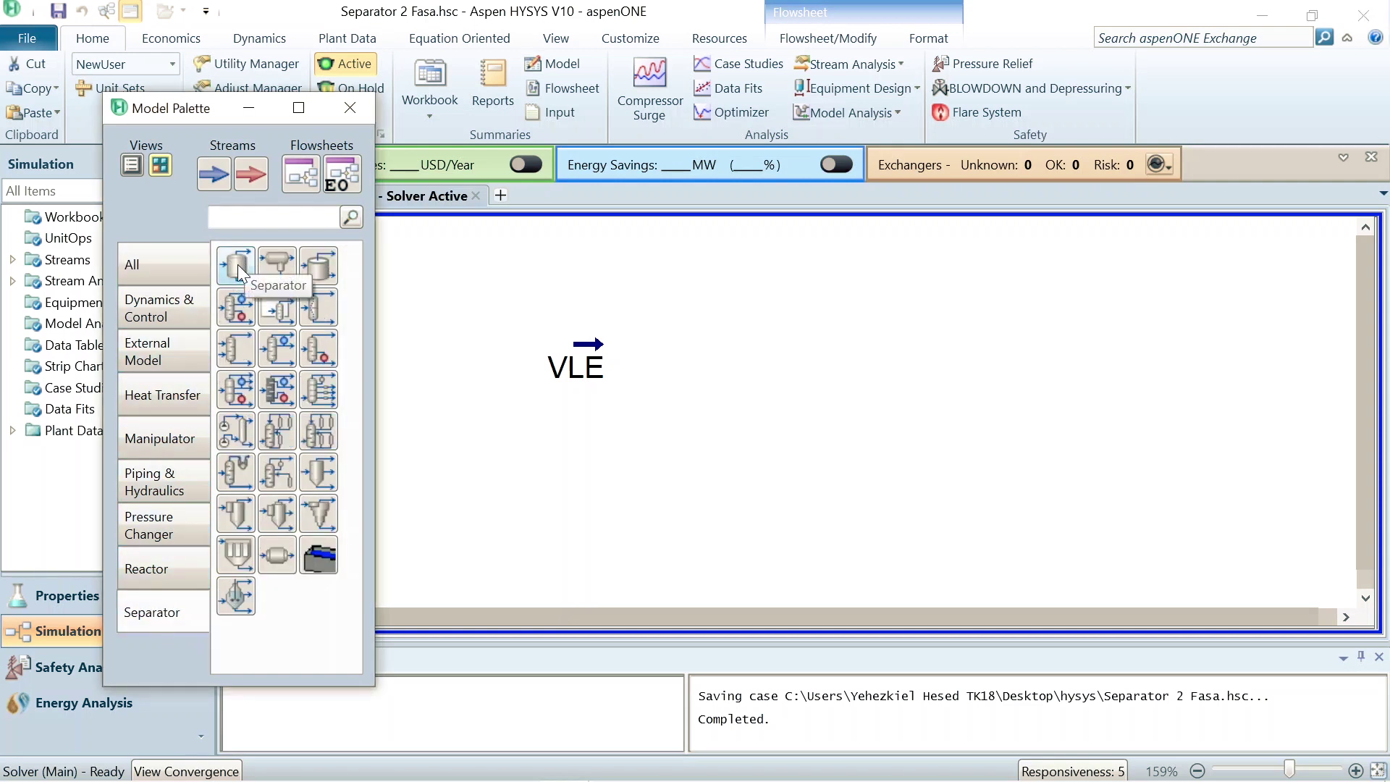
drag(238, 264, 714, 373)
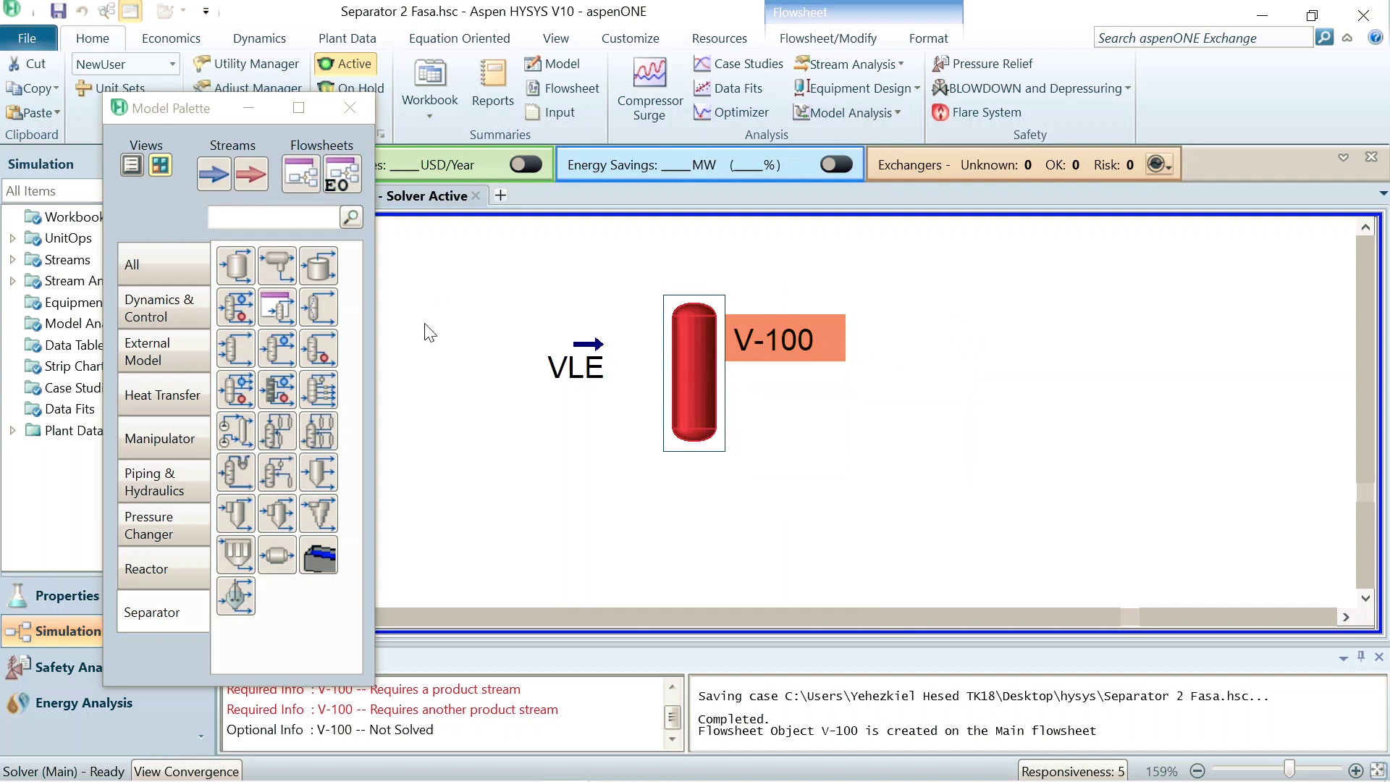
double_click(804, 324)
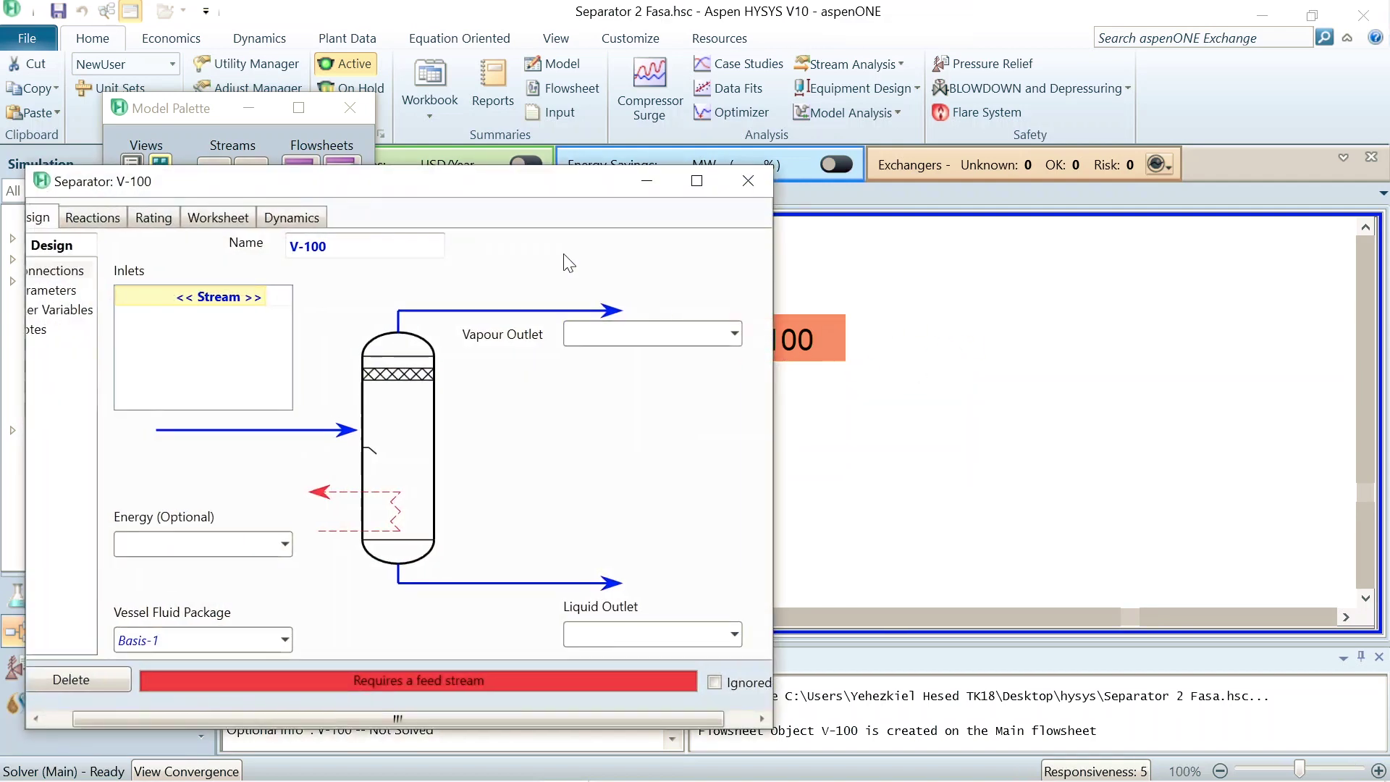
drag(404, 191, 680, 171)
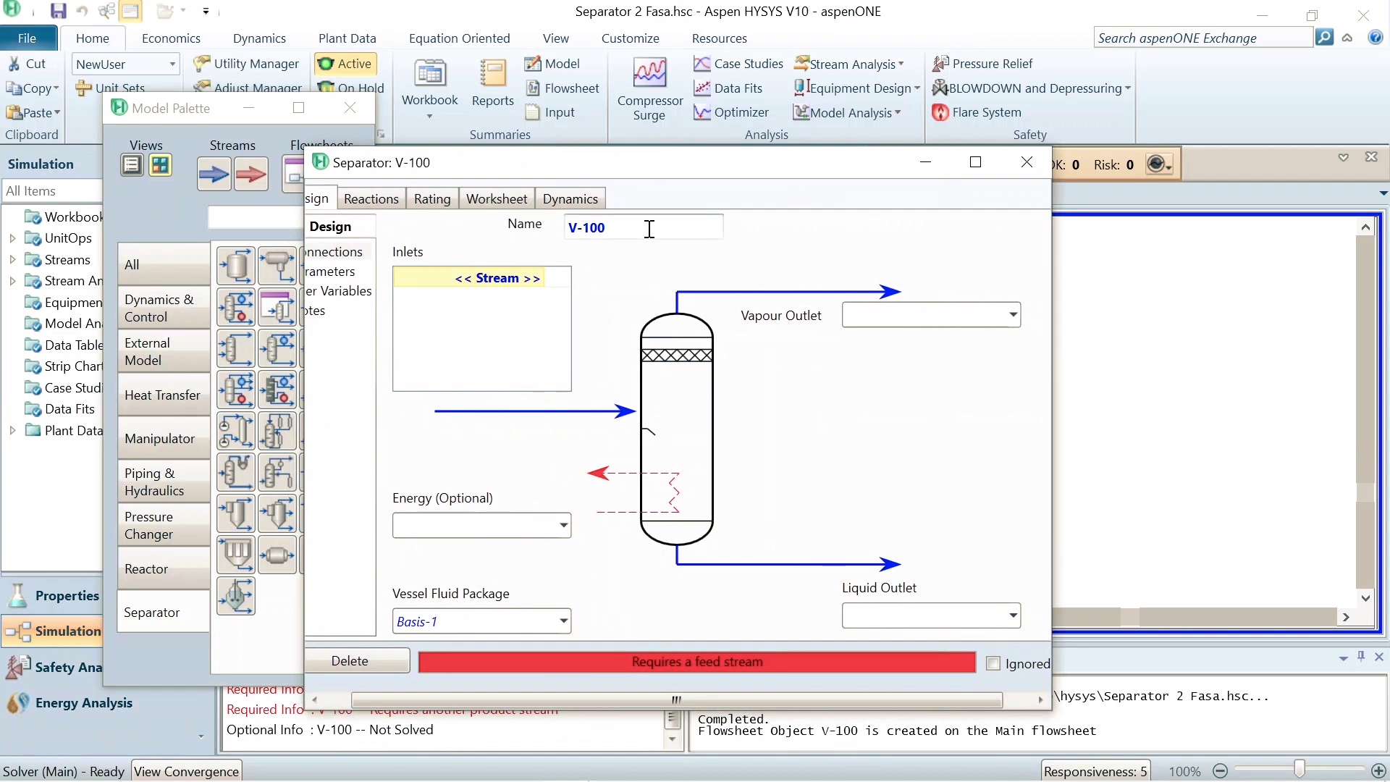
click(649, 229)
text(Separato)
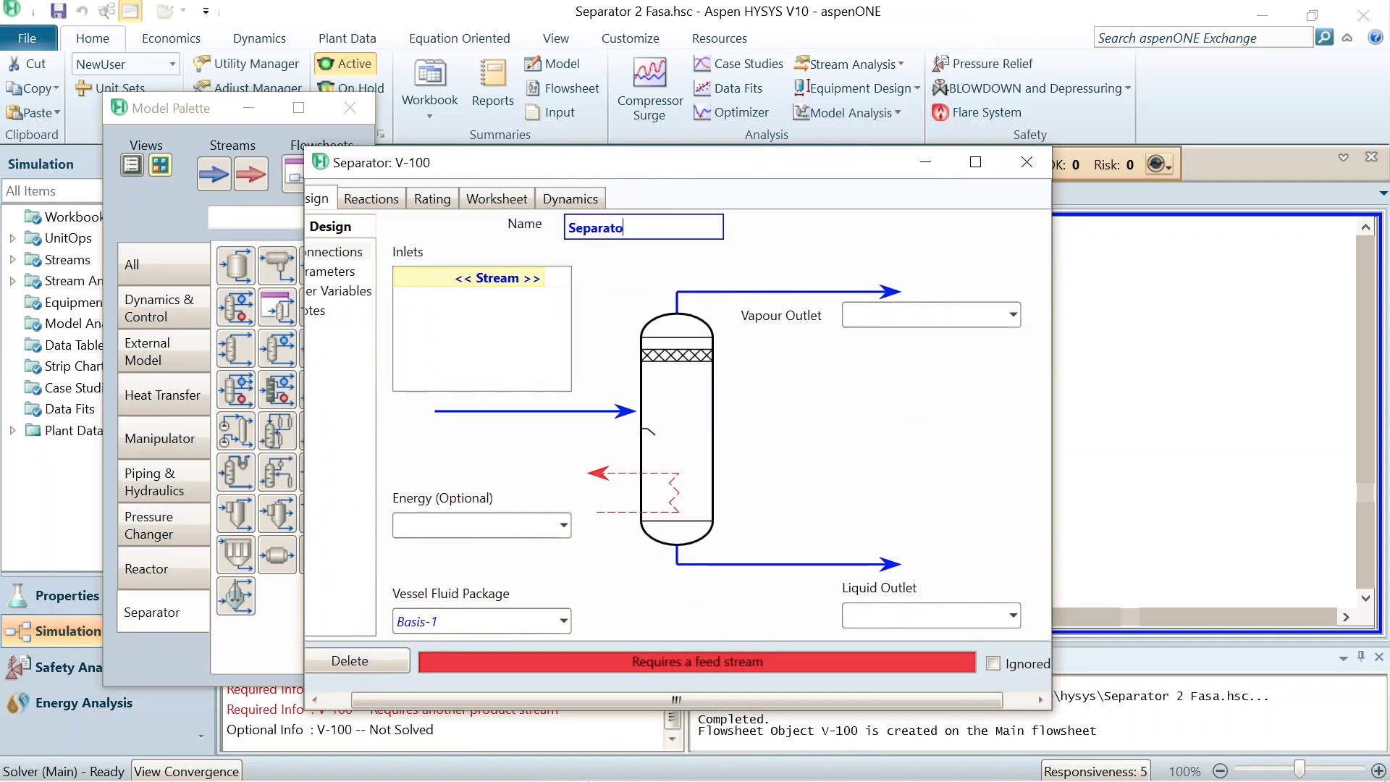
text(r 2 Fasa)
key(Return)
- Connect VLE as the separator's inlet and create the outlet streams Vap Out for vapour and Liq Out for liquid
drag(303, 300, 145, 300)
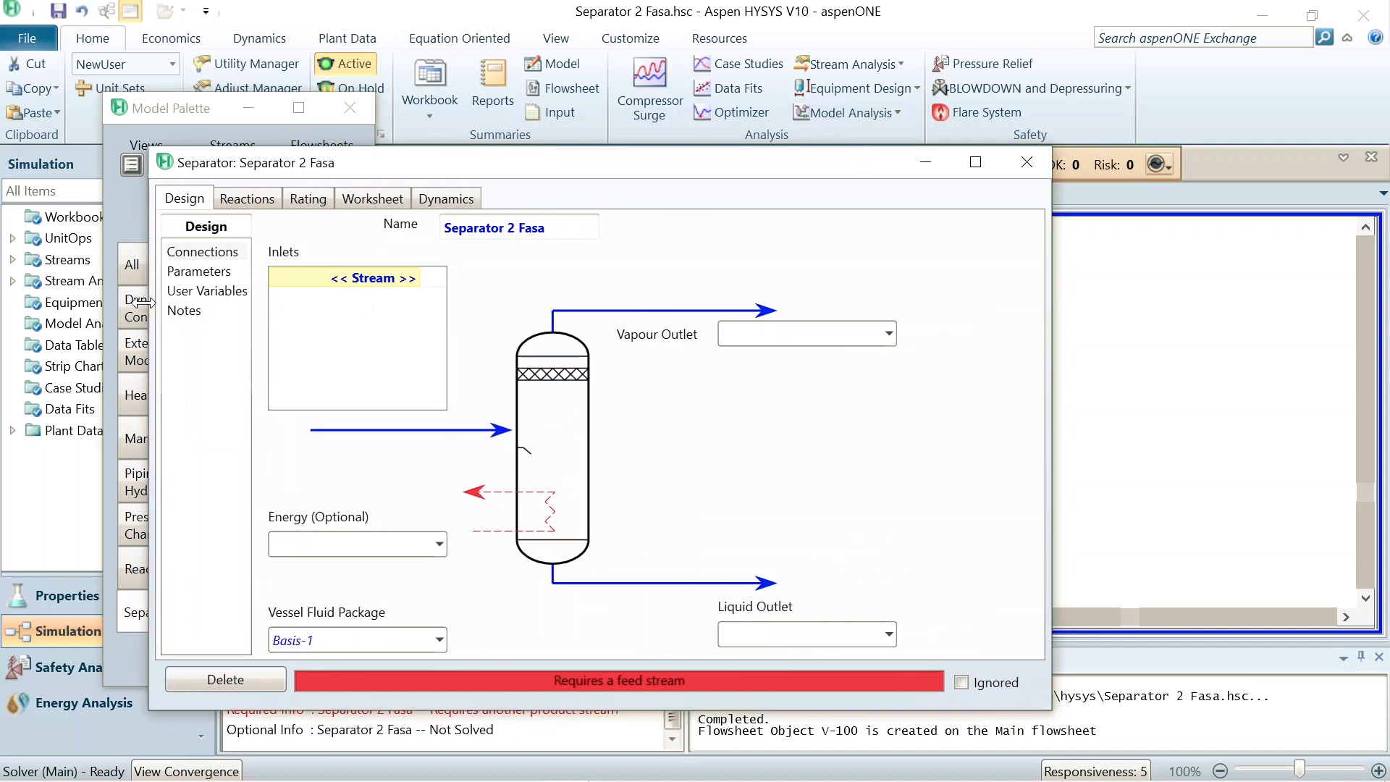
click(407, 278)
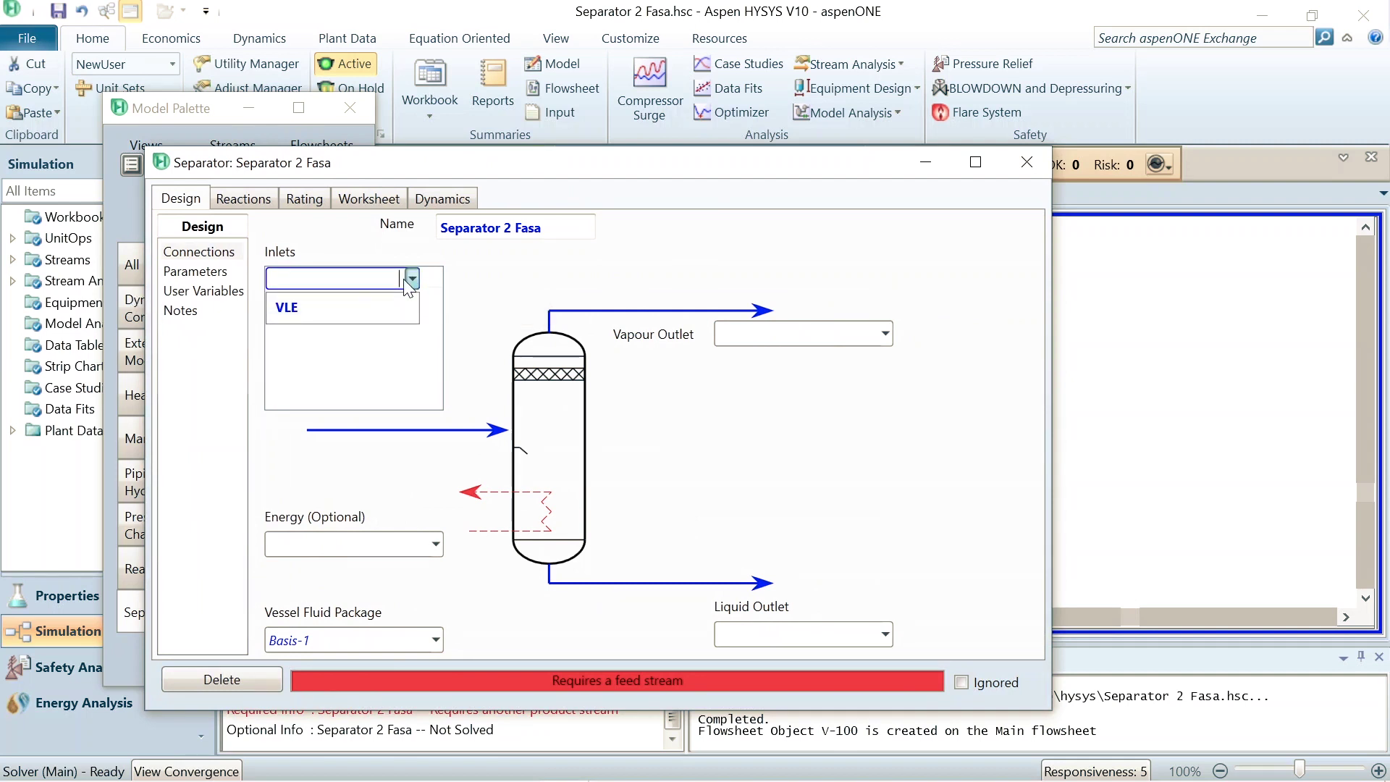
click(372, 305)
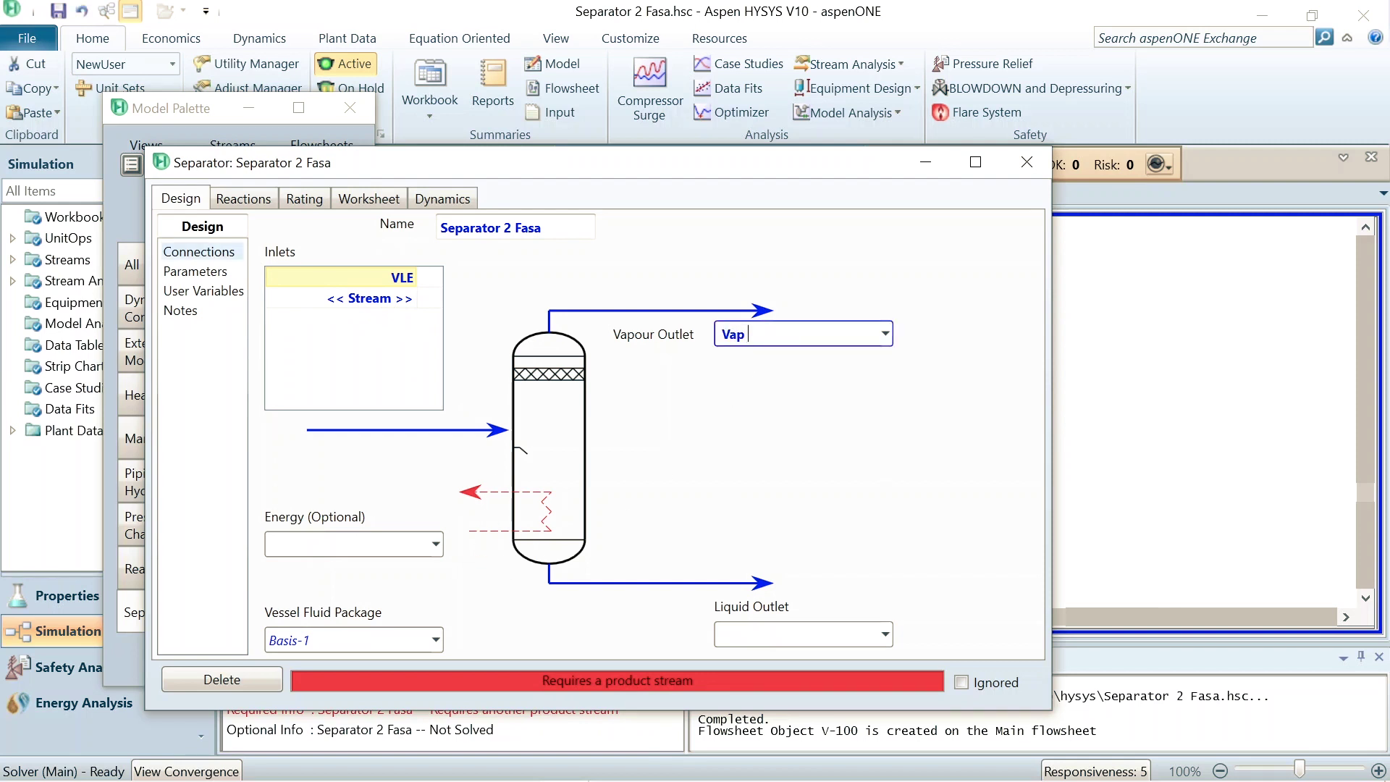
text(Vap Out)
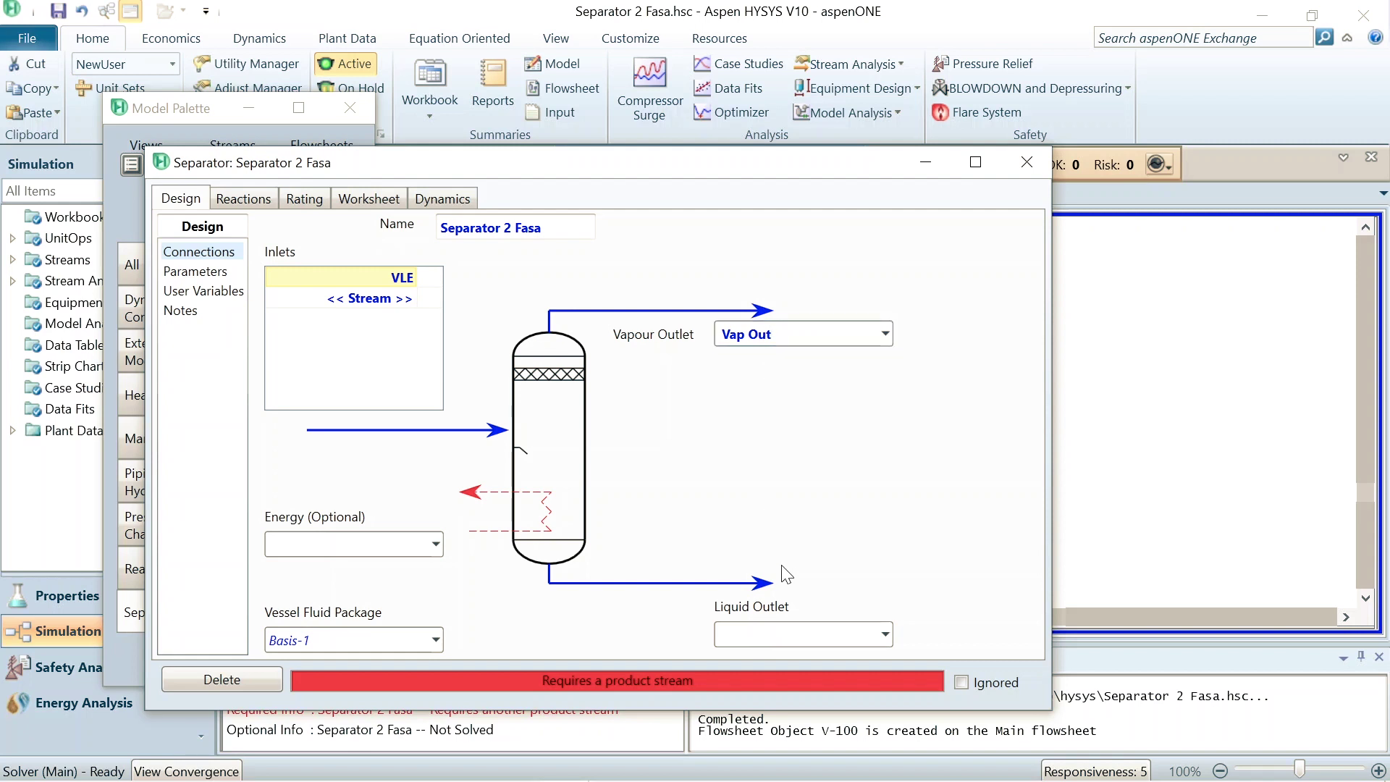
click(778, 637)
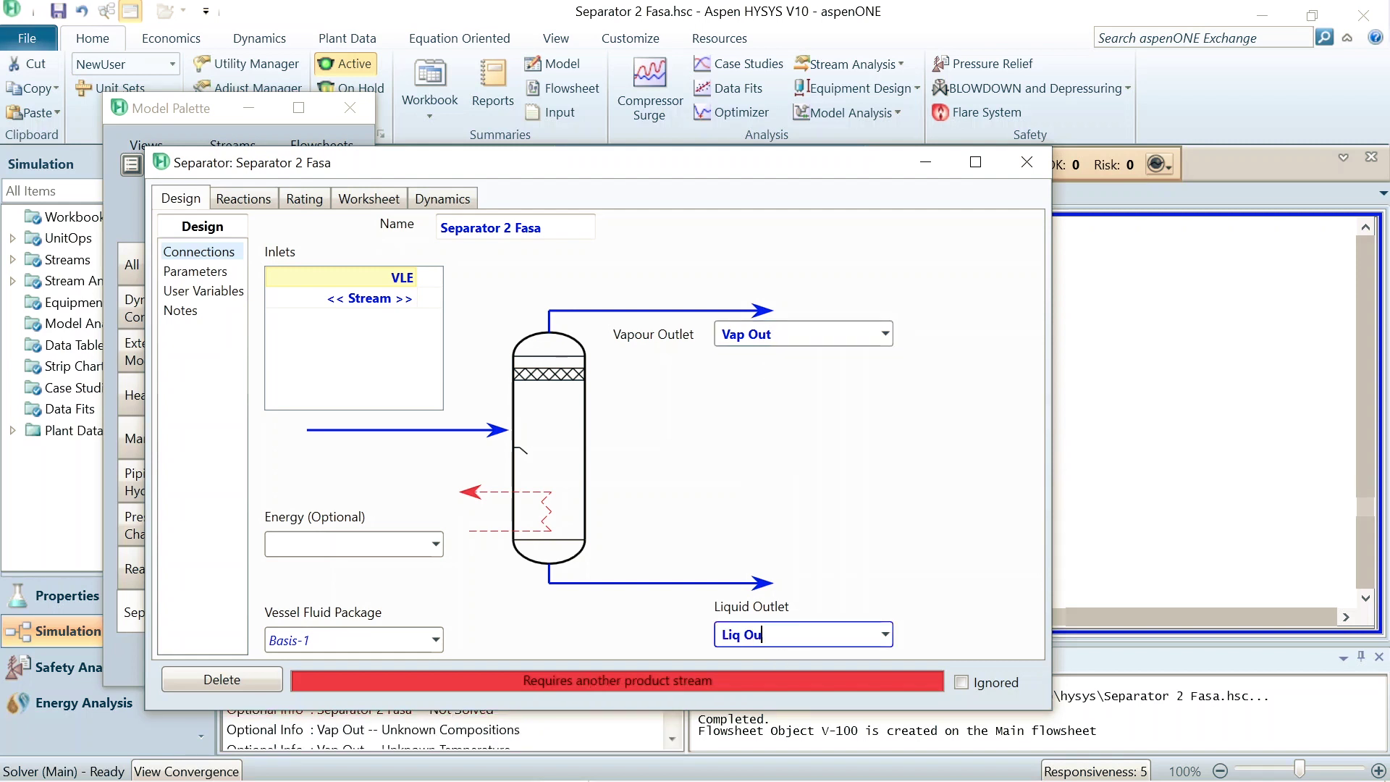
text(Liq Out)
key(Return)
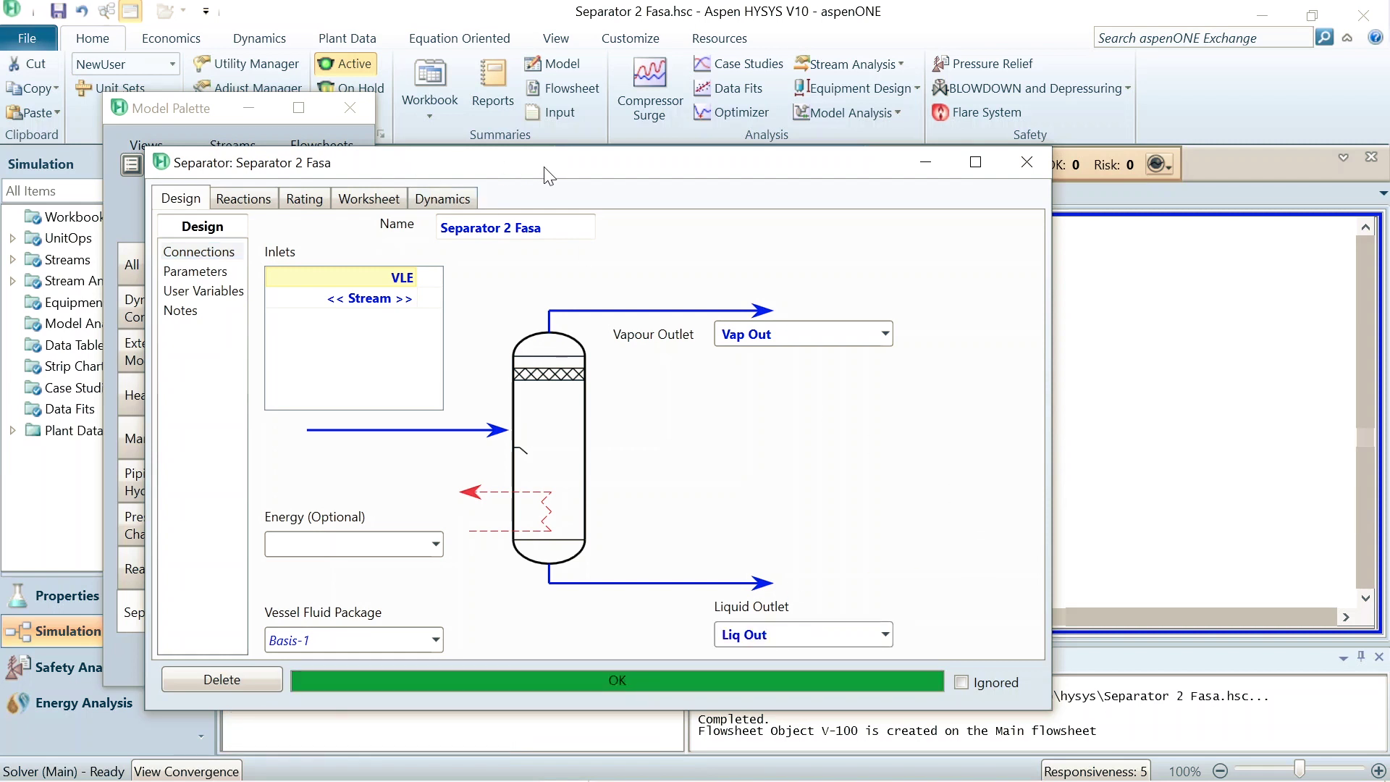
- Review the separator worksheet's conditions, properties and compositions for the inlet and both outlet streams, and close the separator window
drag(544, 168, 784, 147)
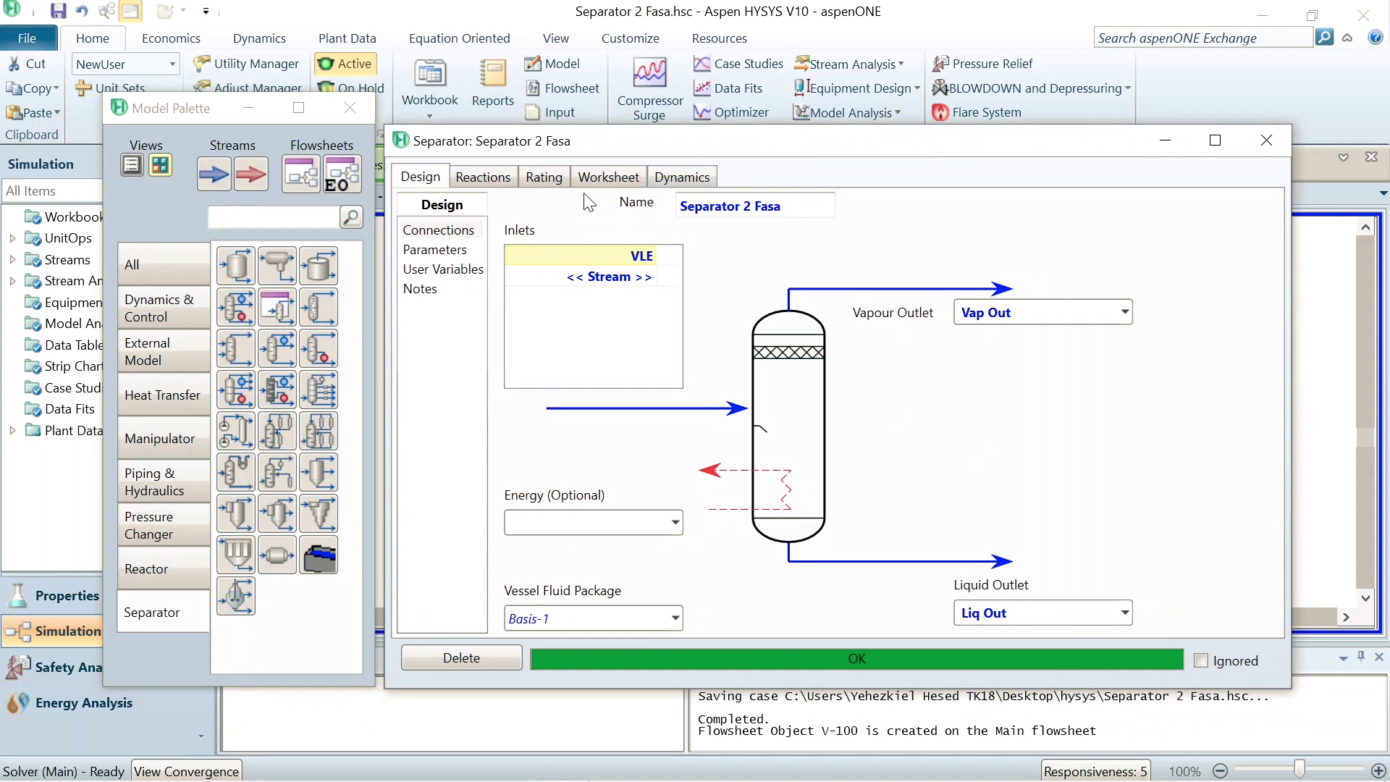
click(592, 177)
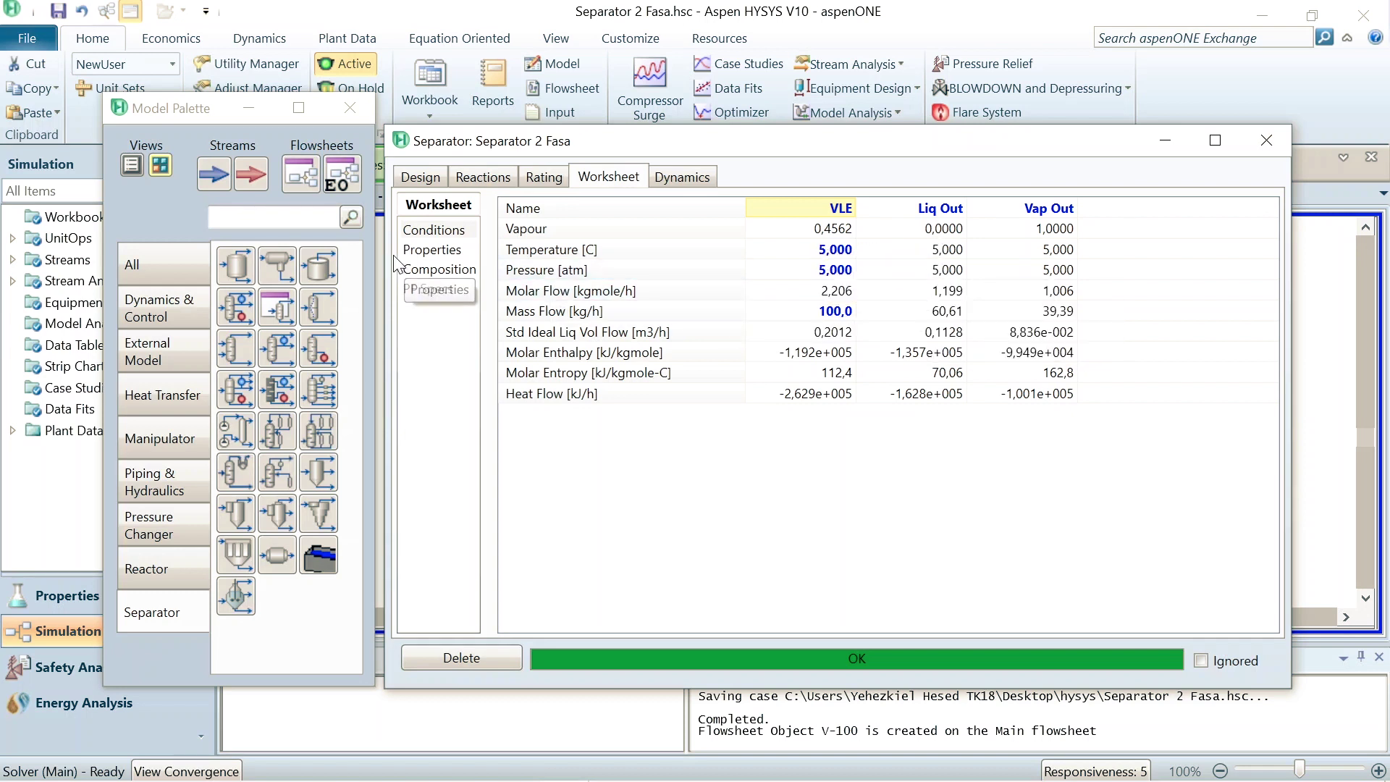
click(434, 255)
click(432, 271)
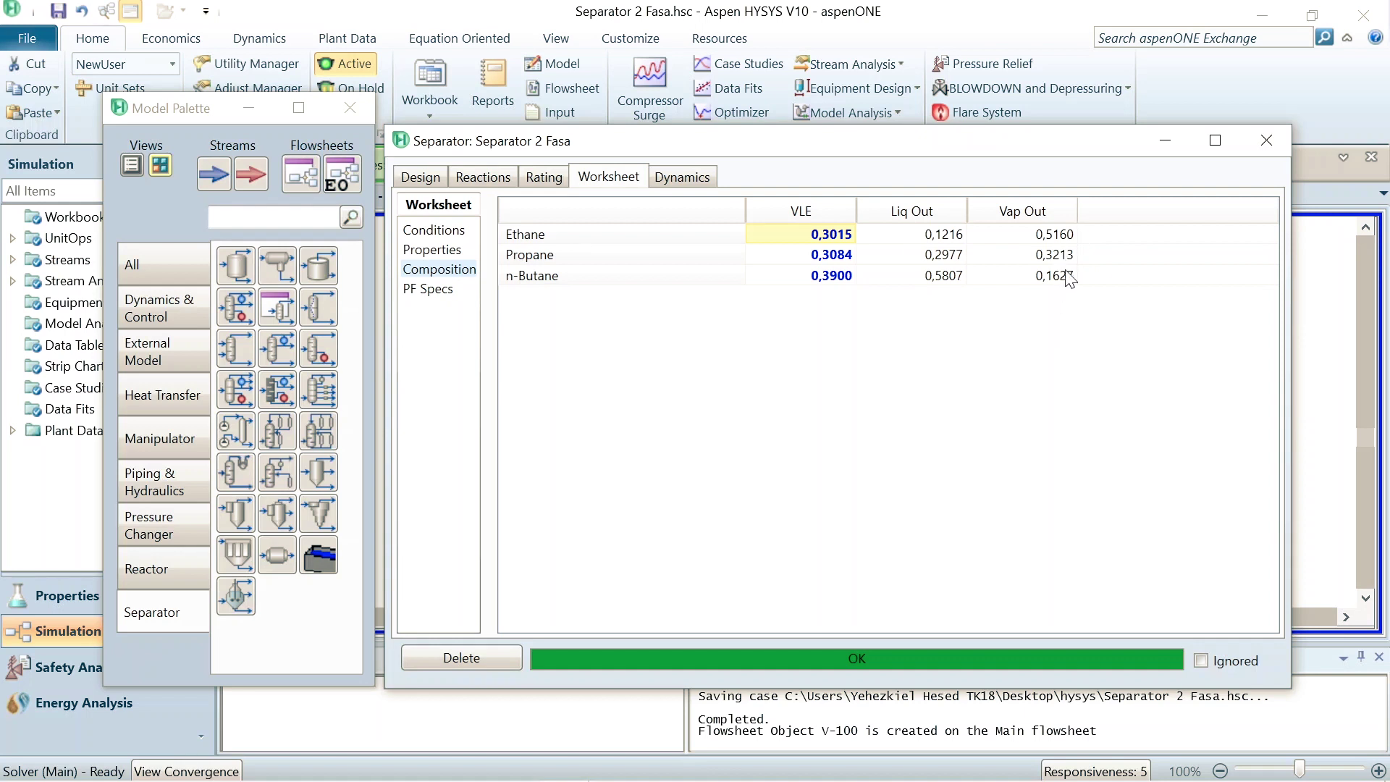
click(1266, 134)
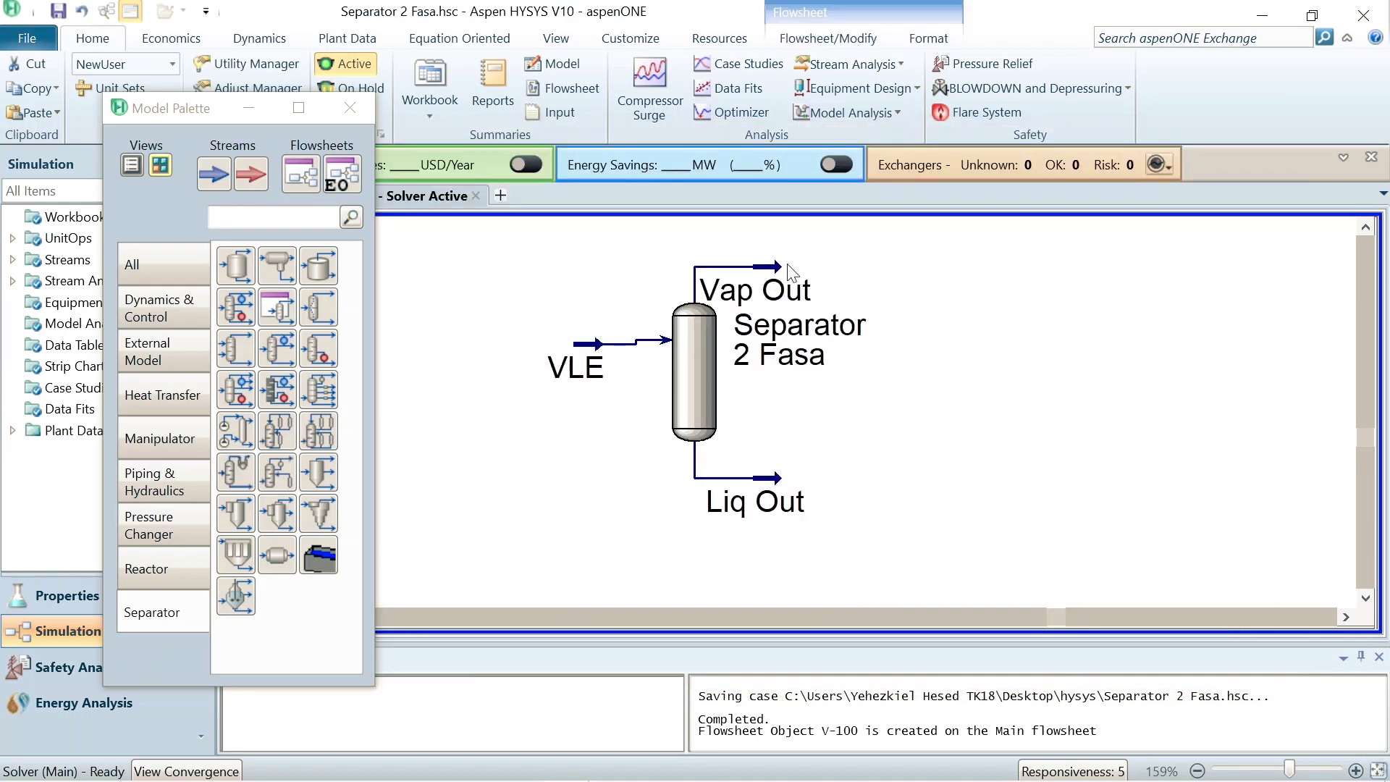
- Spread out the flowsheet by moving VLE further from the separator, Vap Out higher and Liq Out lower
drag(588, 342, 489, 343)
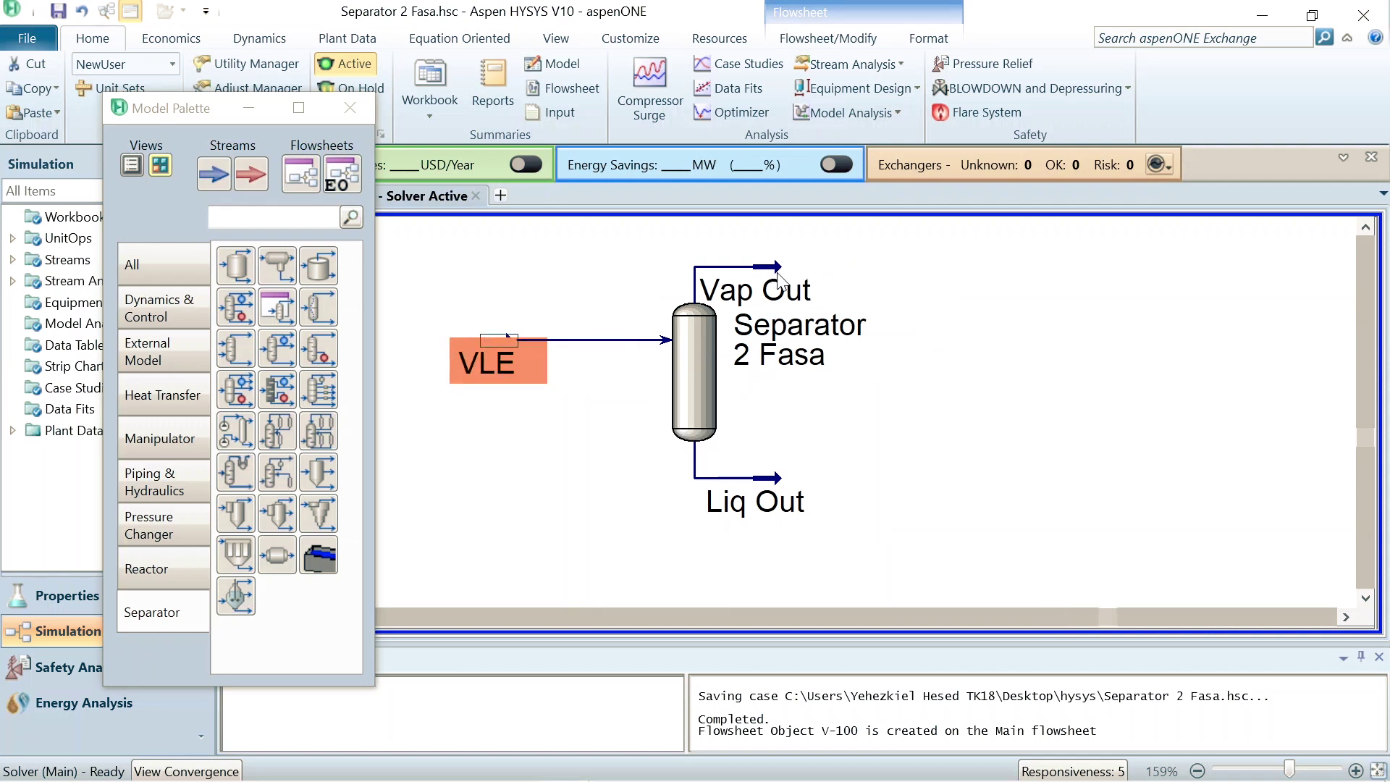
drag(776, 274, 794, 231)
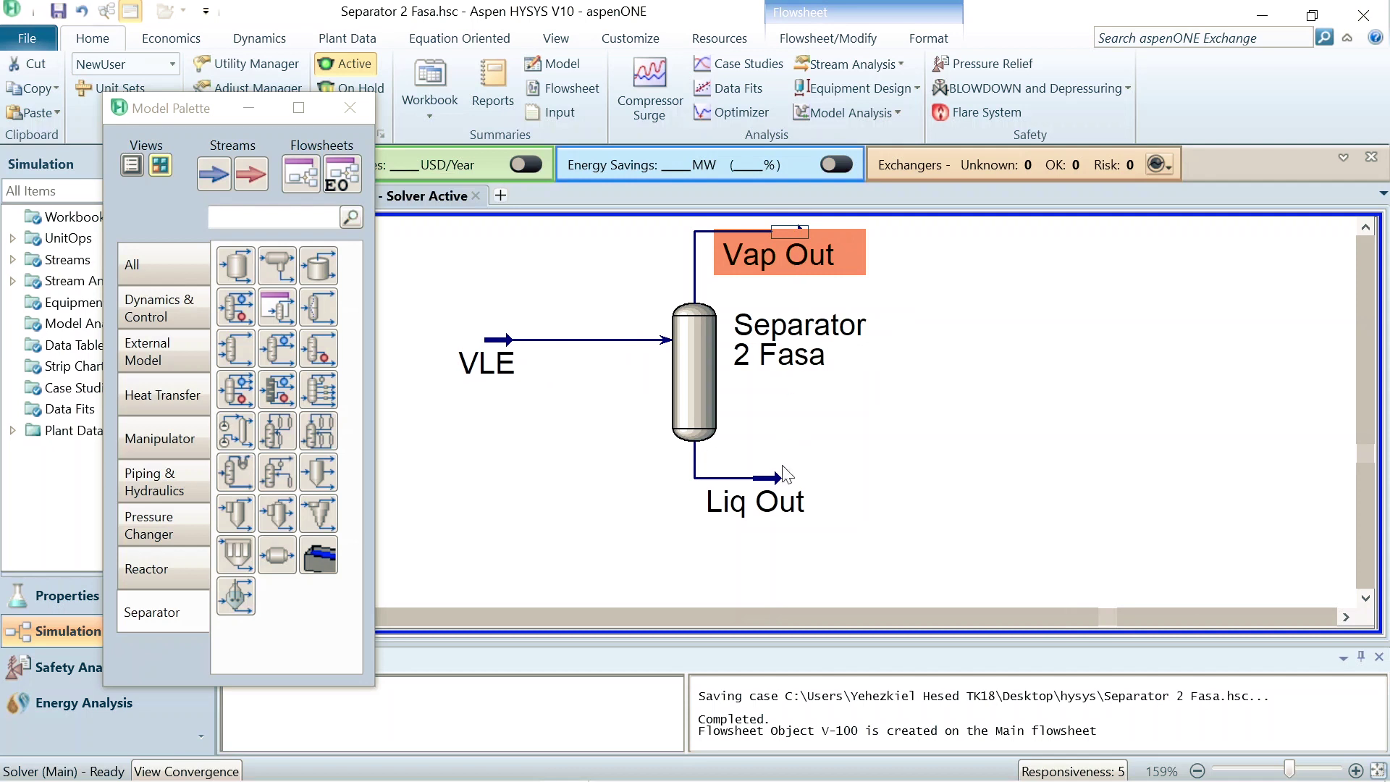
drag(769, 481, 787, 515)
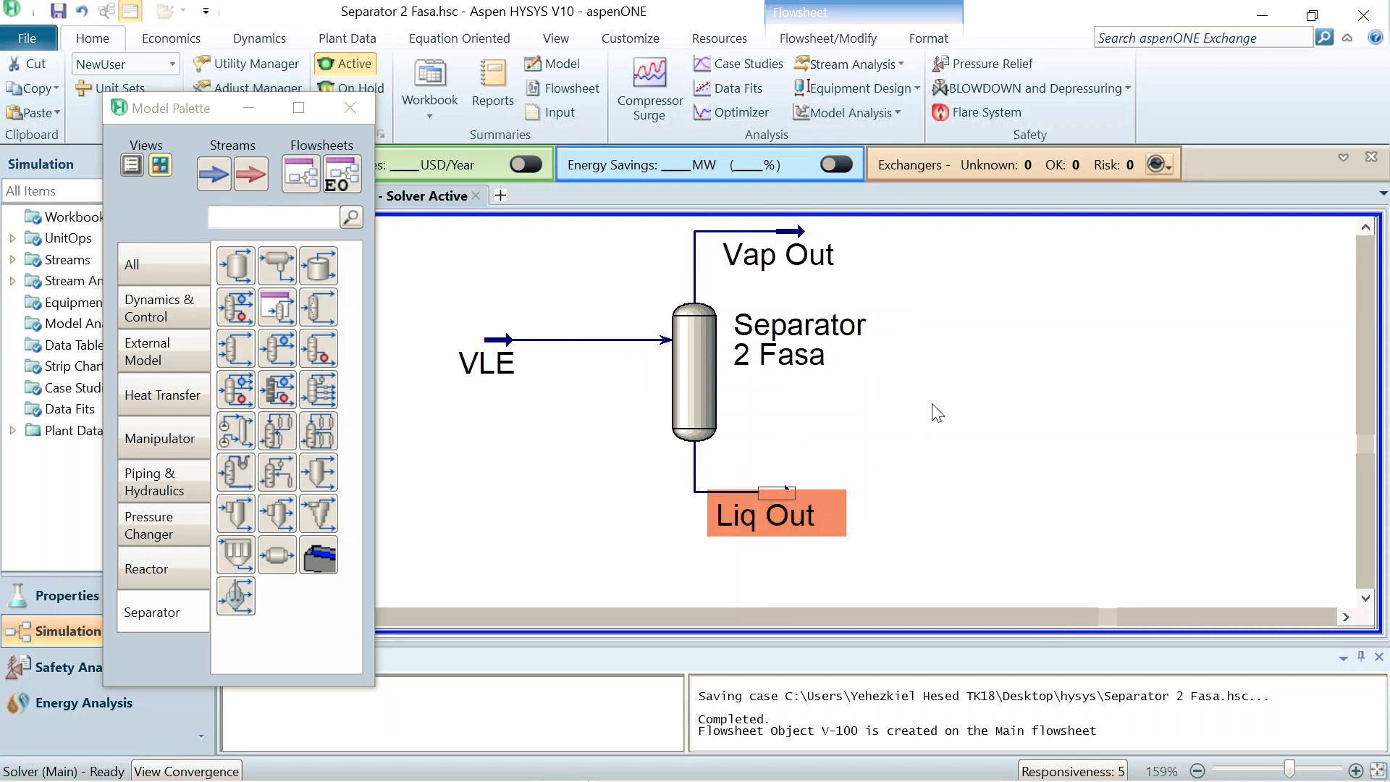
click(948, 404)
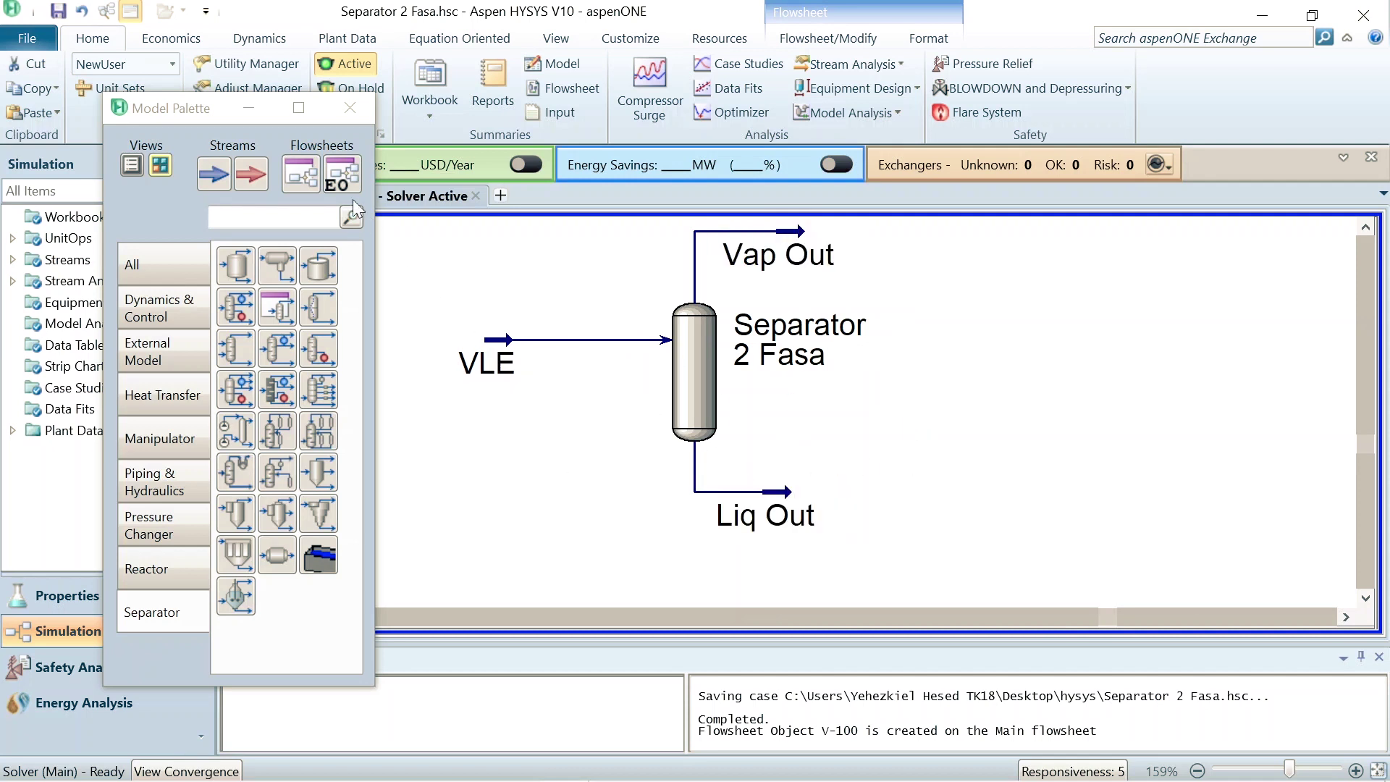
- Show the property table for the VLE stream and place it to the left of the stream, clear of the flowsheet objects
drag(167, 112, 50, 116)
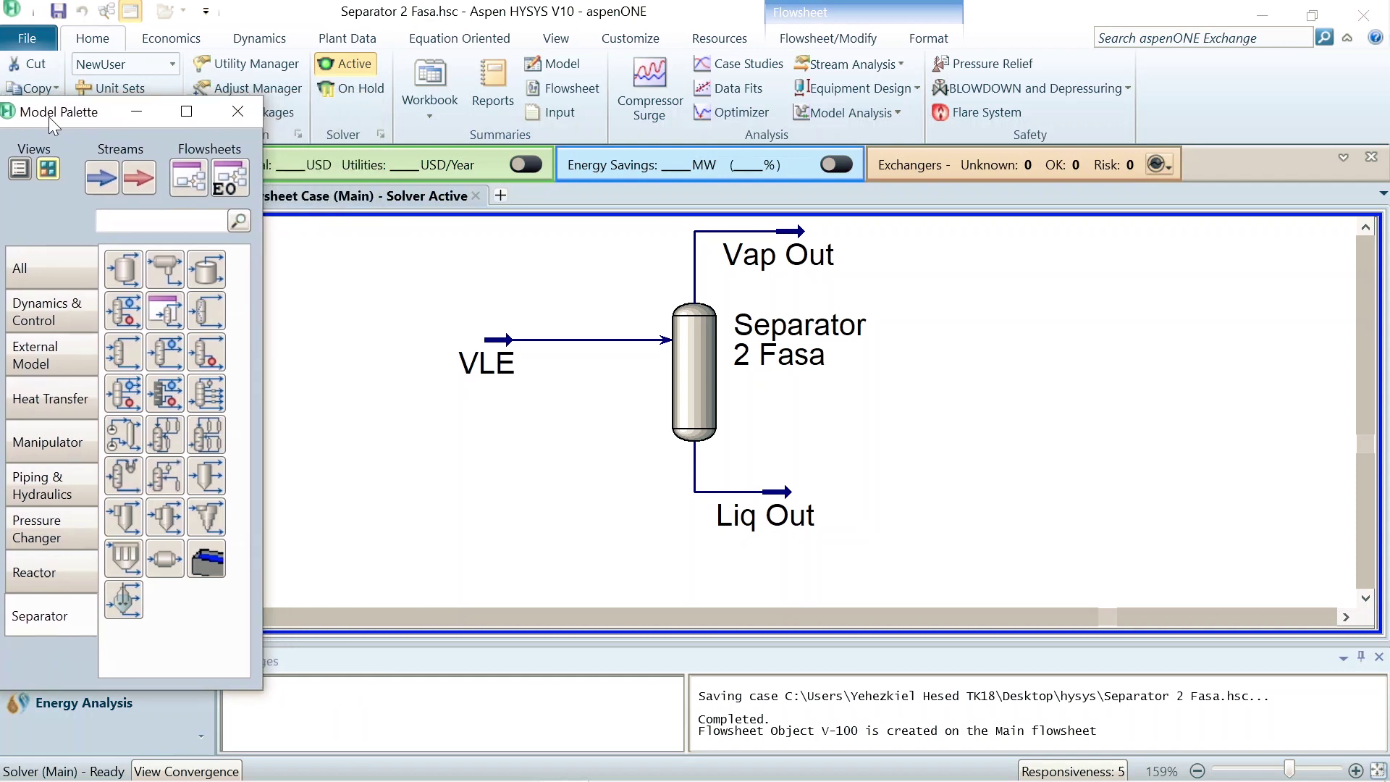
right_click(492, 351)
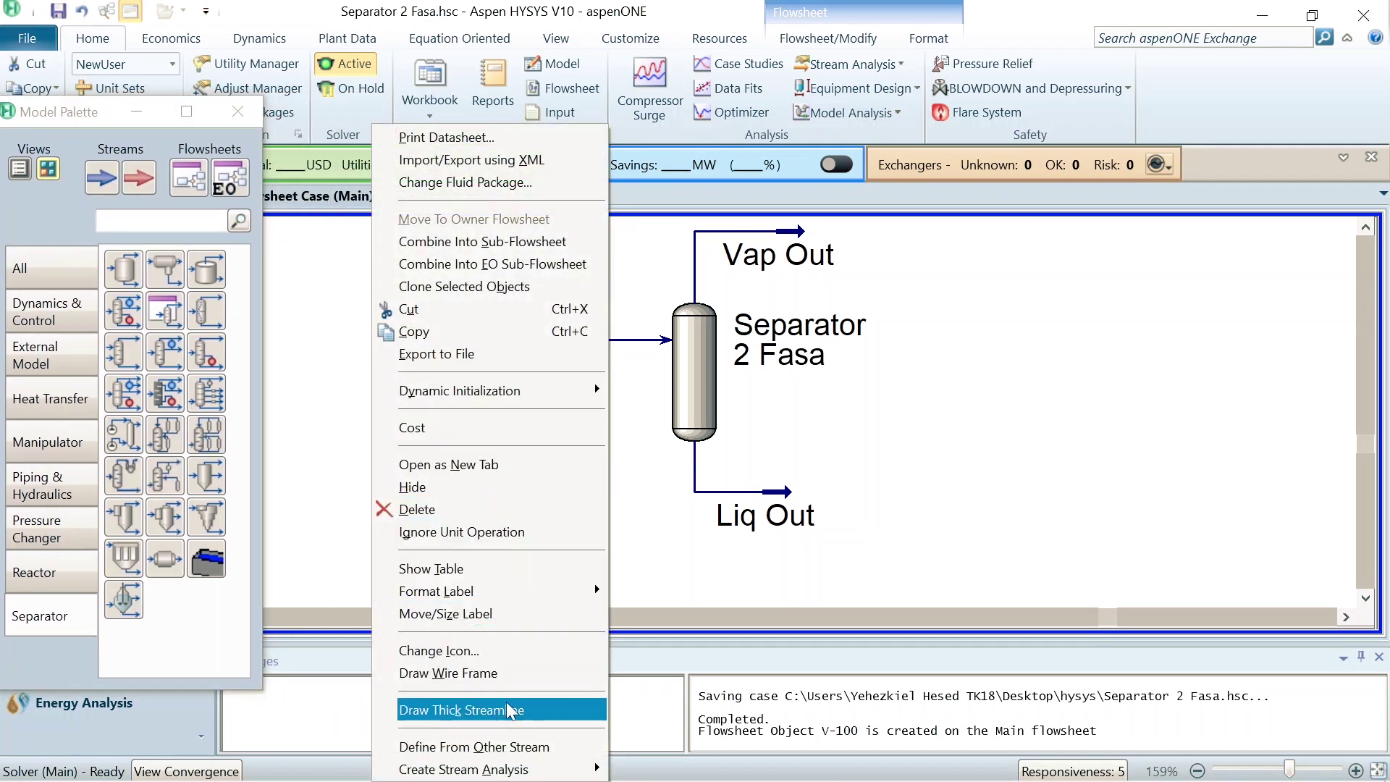
click(523, 565)
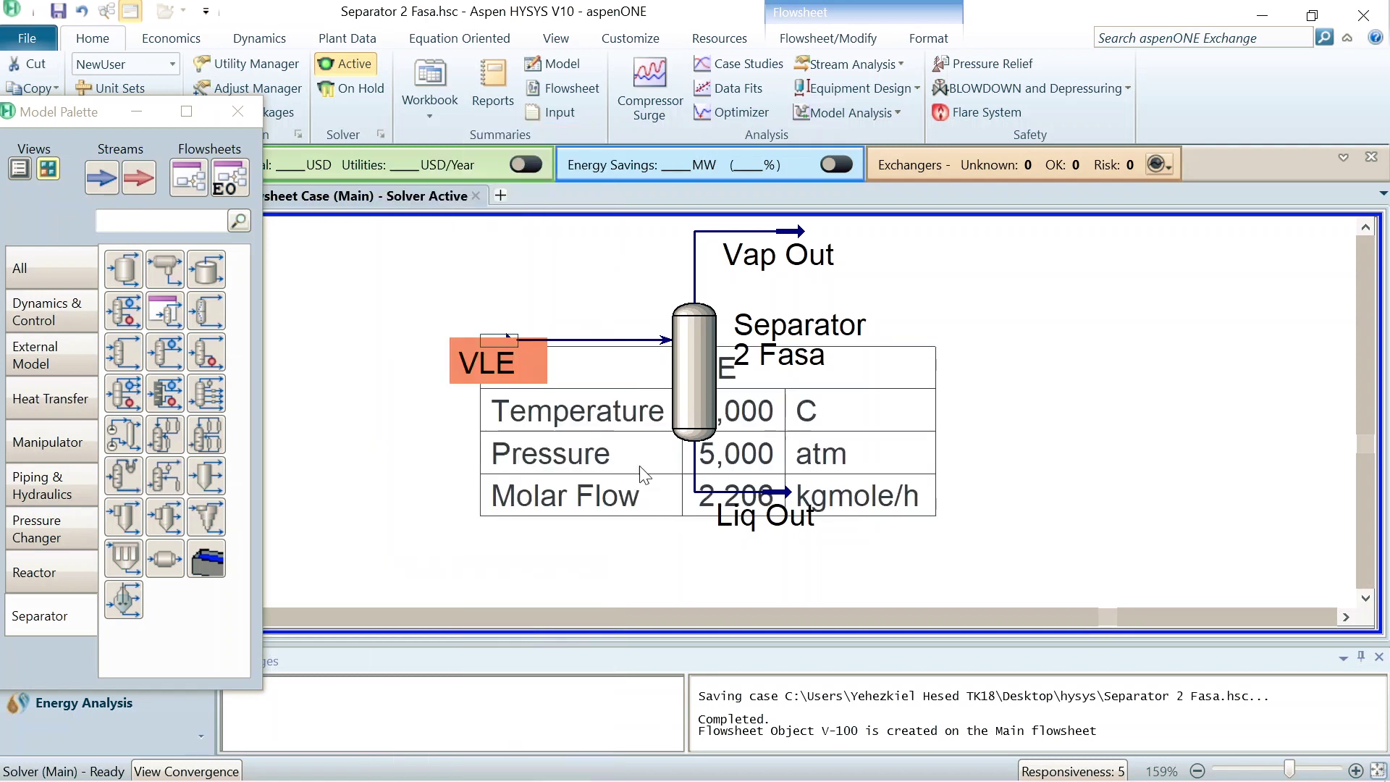
drag(641, 467, 398, 521)
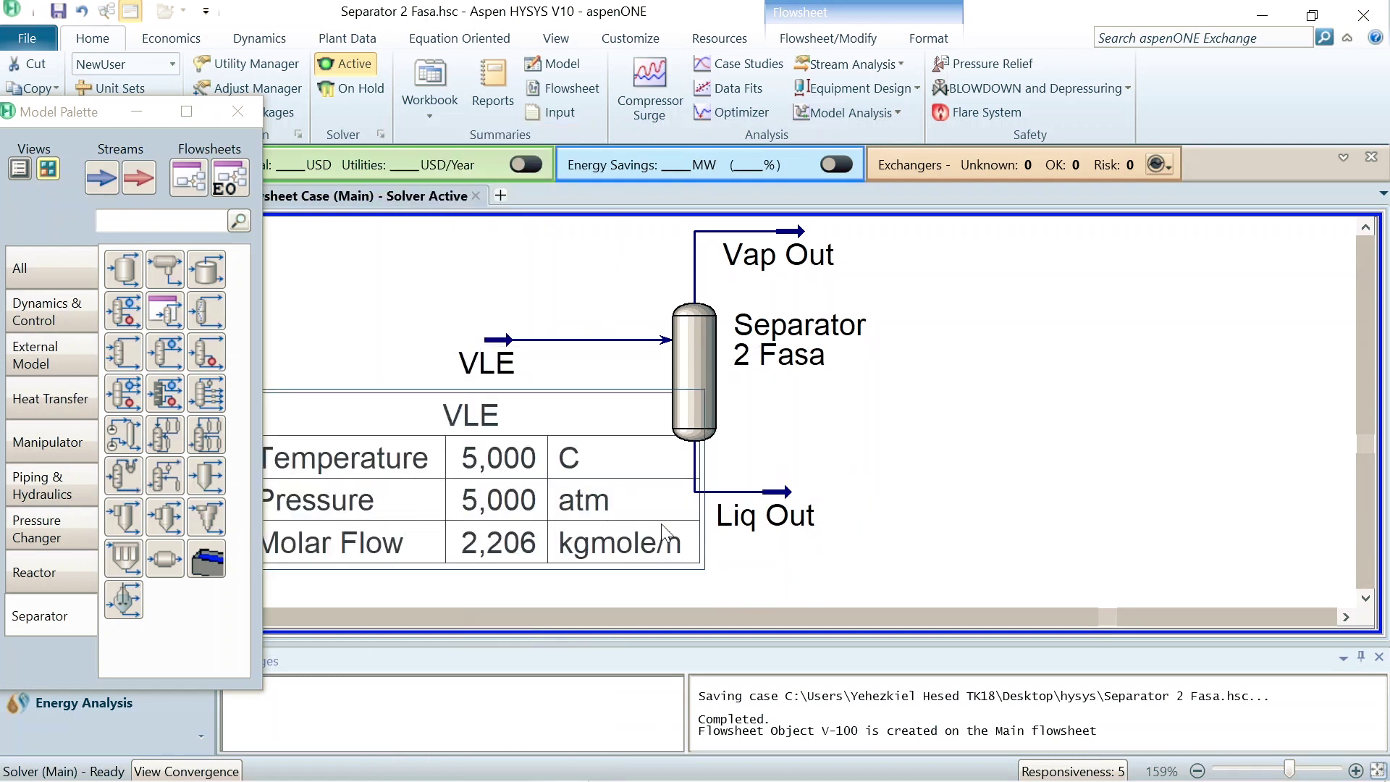
drag(665, 536, 420, 377)
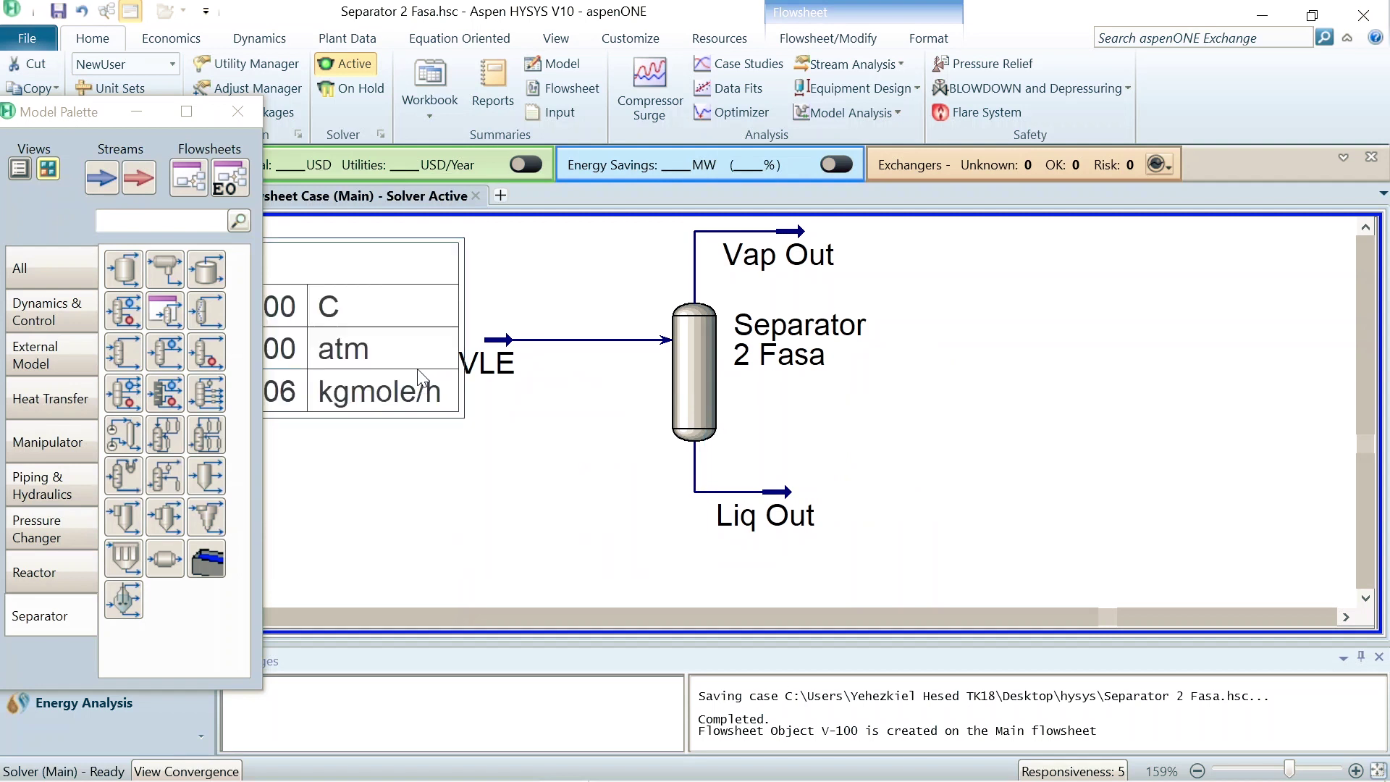
click(1198, 772)
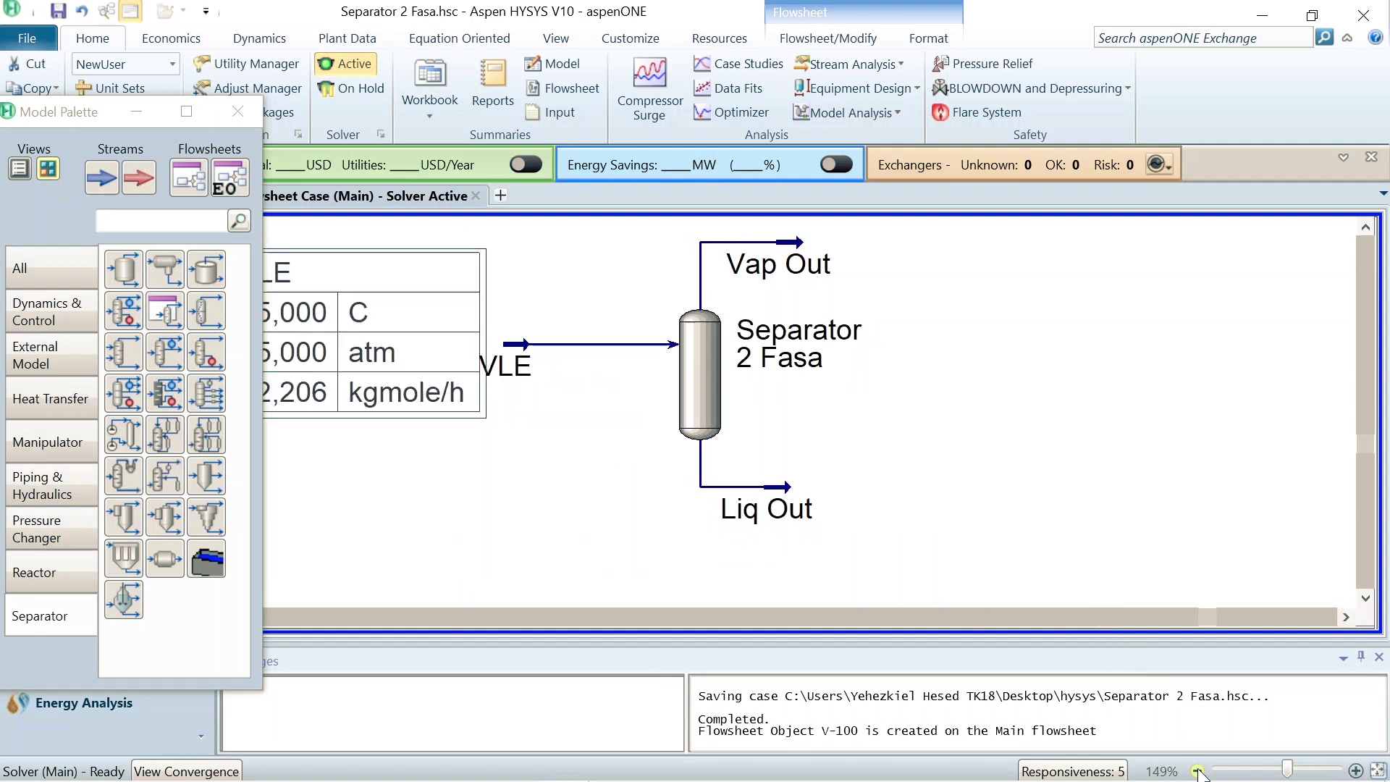
click(1198, 771)
click(1198, 771)
click(1198, 771)
click(1198, 771)
click(1198, 771)
click(1198, 771)
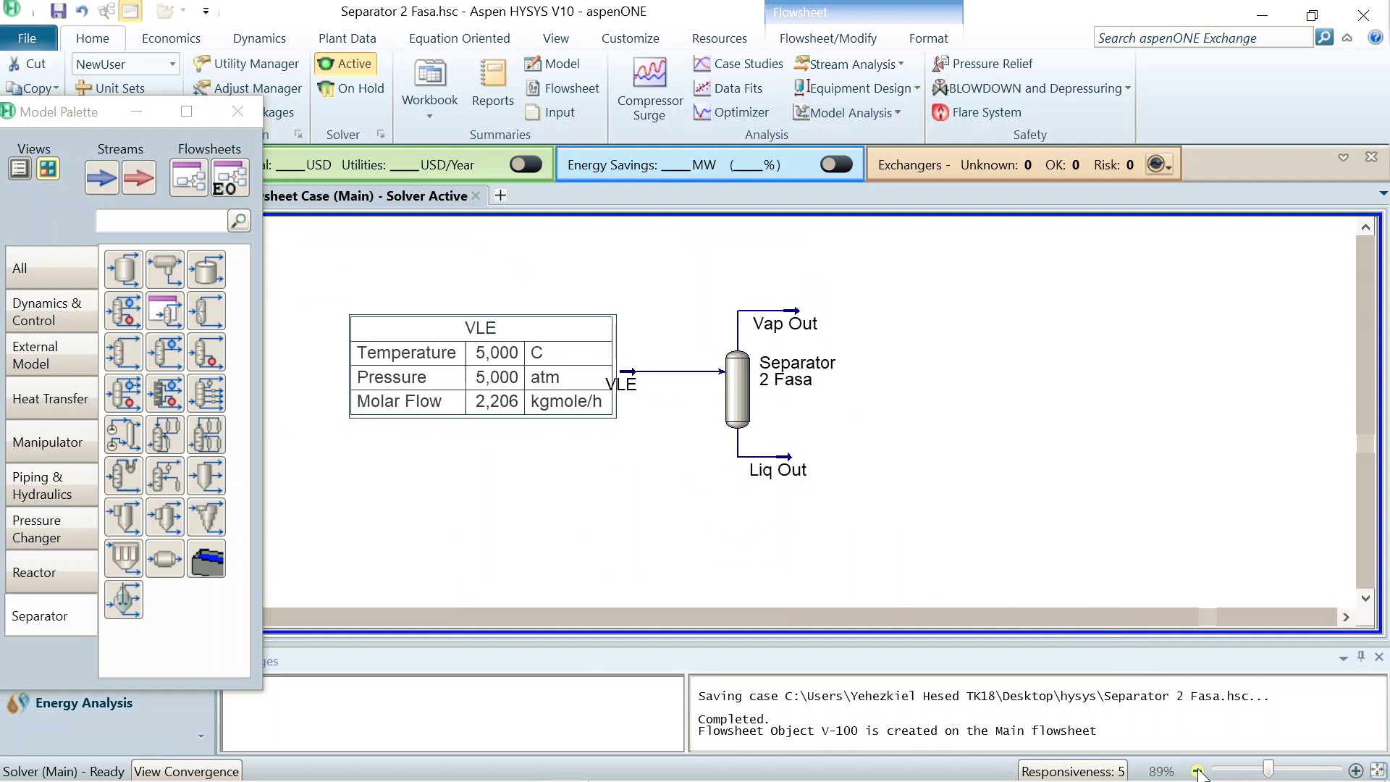
click(1198, 772)
mouse_move(544, 371)
mouse_down()
mouse_move(525, 397)
mouse_move(522, 379)
mouse_up()
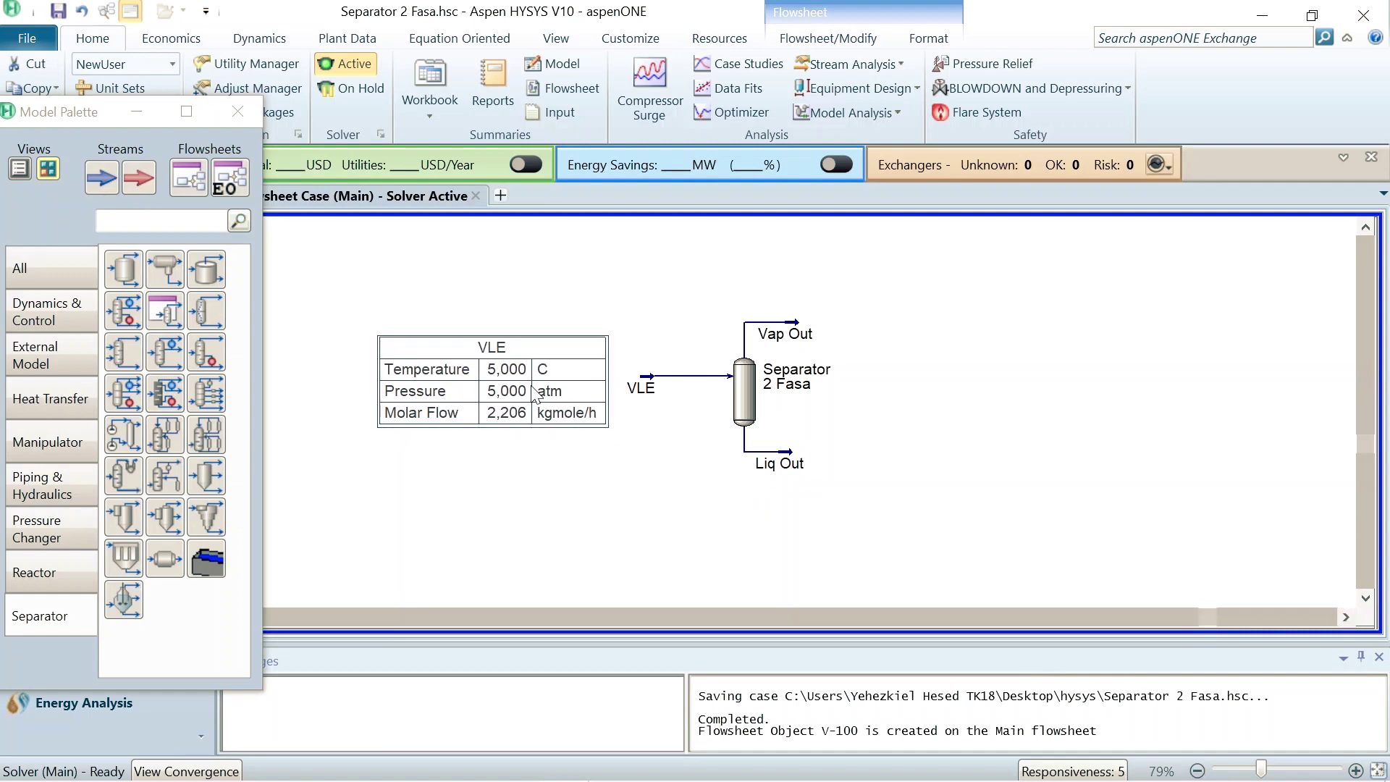
- Remove the Molar Flow variable from the VLE stream's table
double_click(533, 388)
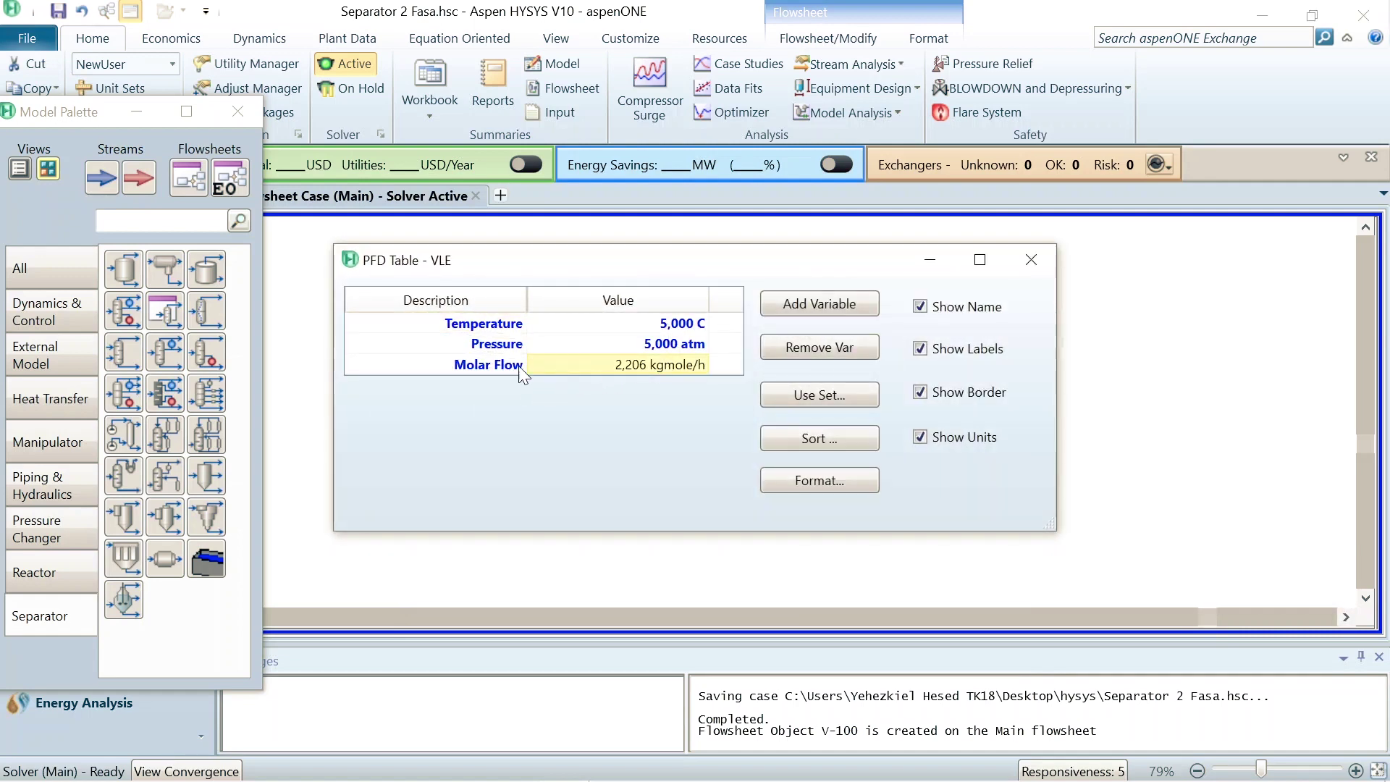
click(463, 367)
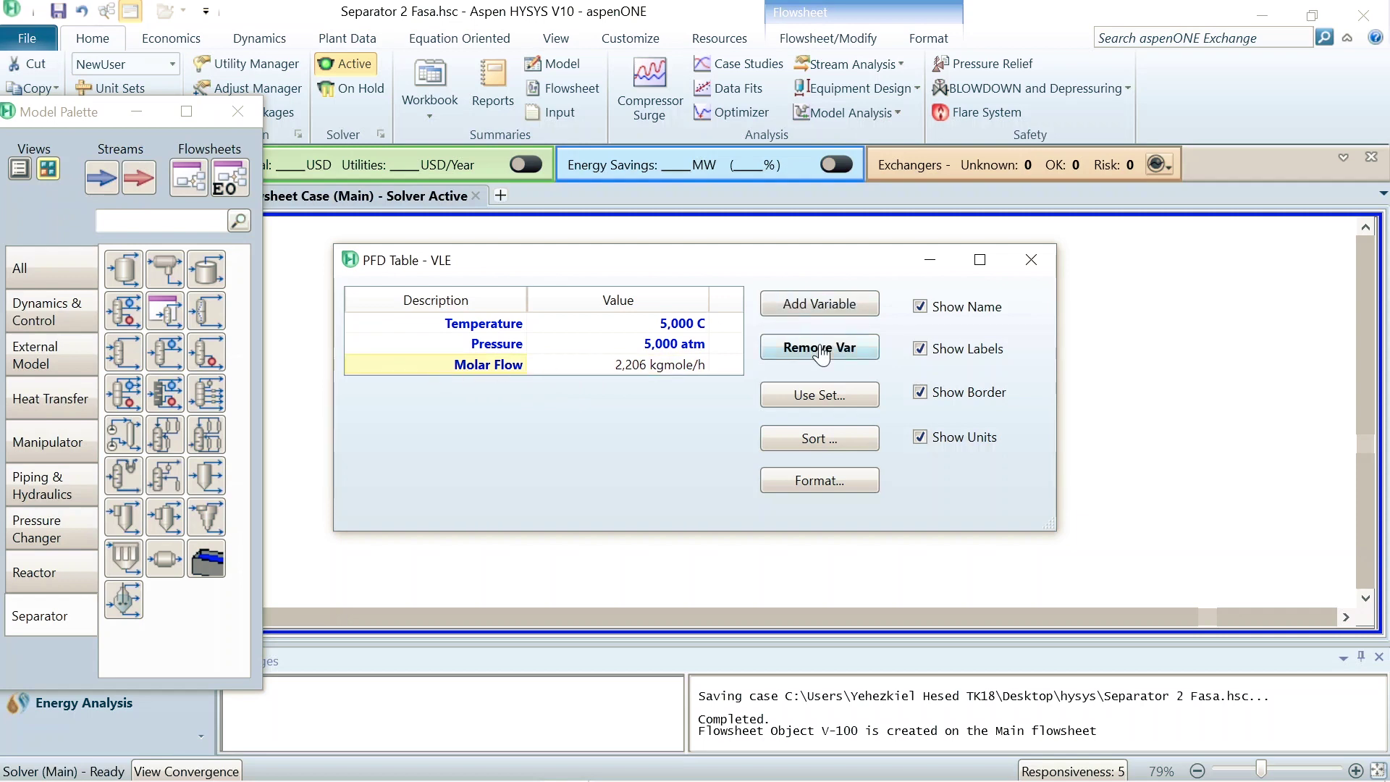
click(788, 358)
- Find the Mass Flow variable with the search text "mass flow" and select it for the VLE stream's table
click(847, 310)
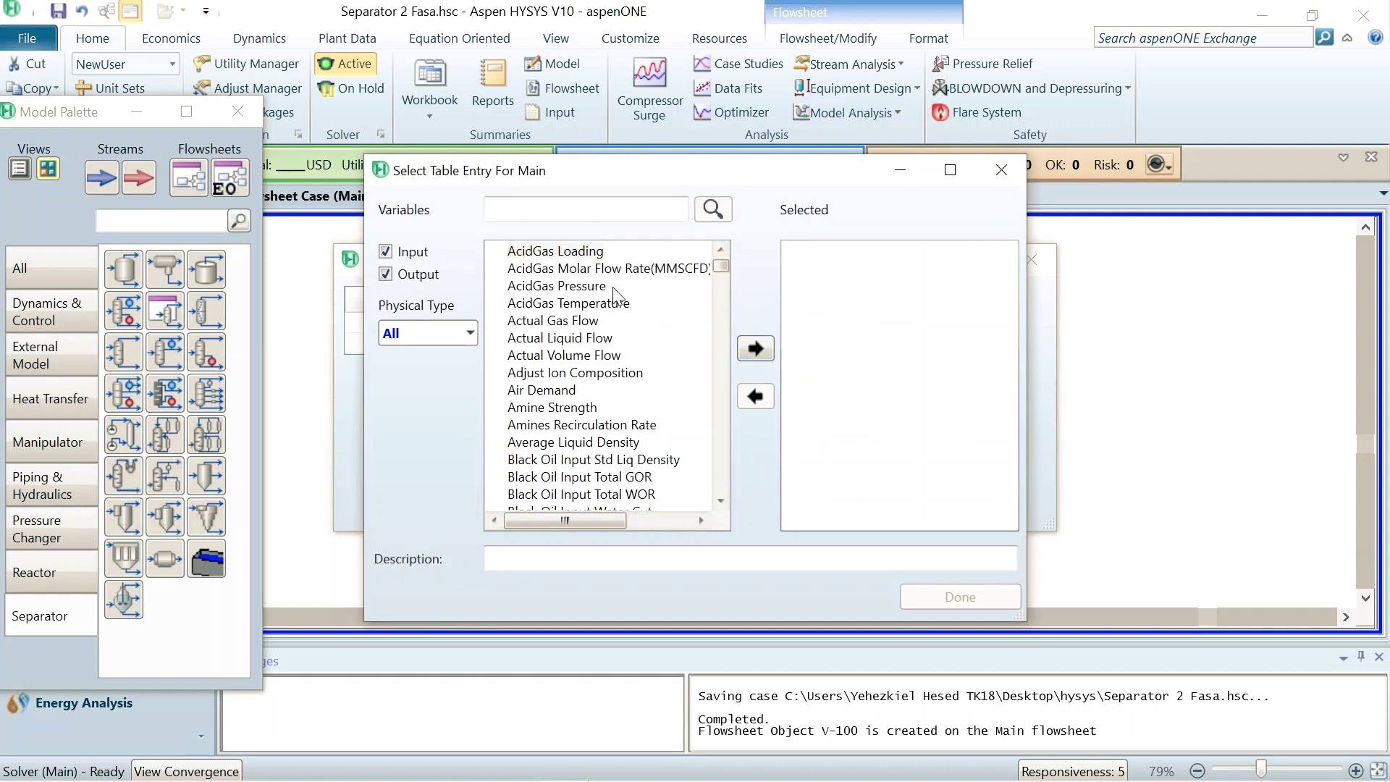
scroll(570, 373, down, 10)
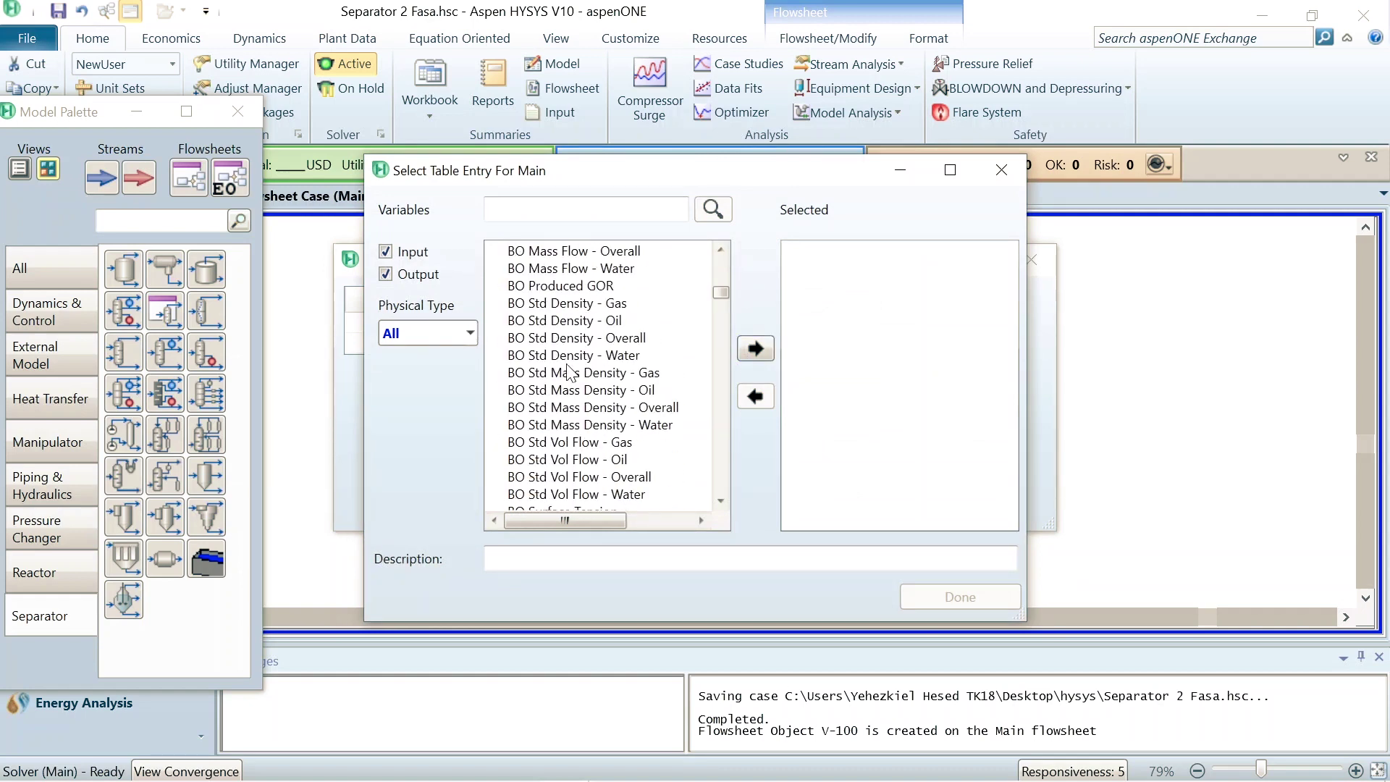
click(566, 209)
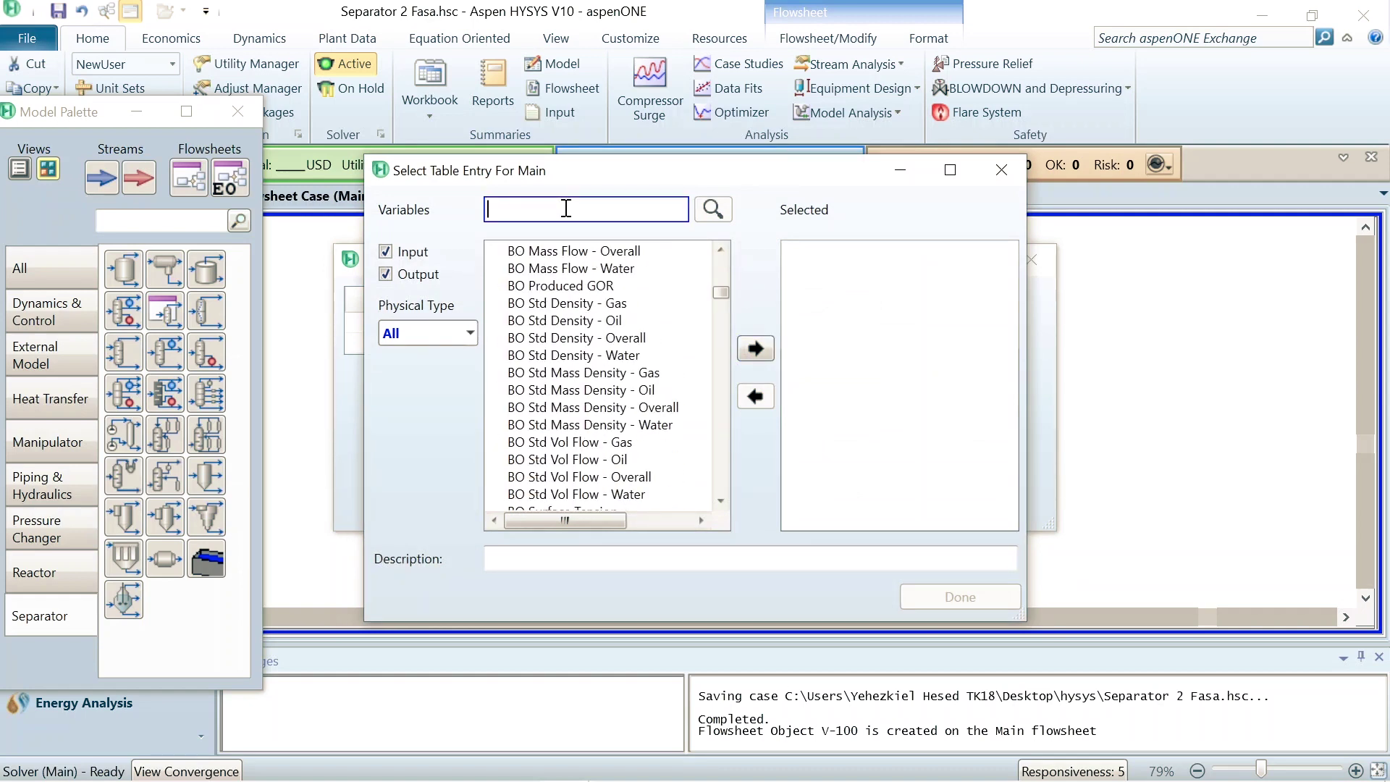
text(mass)
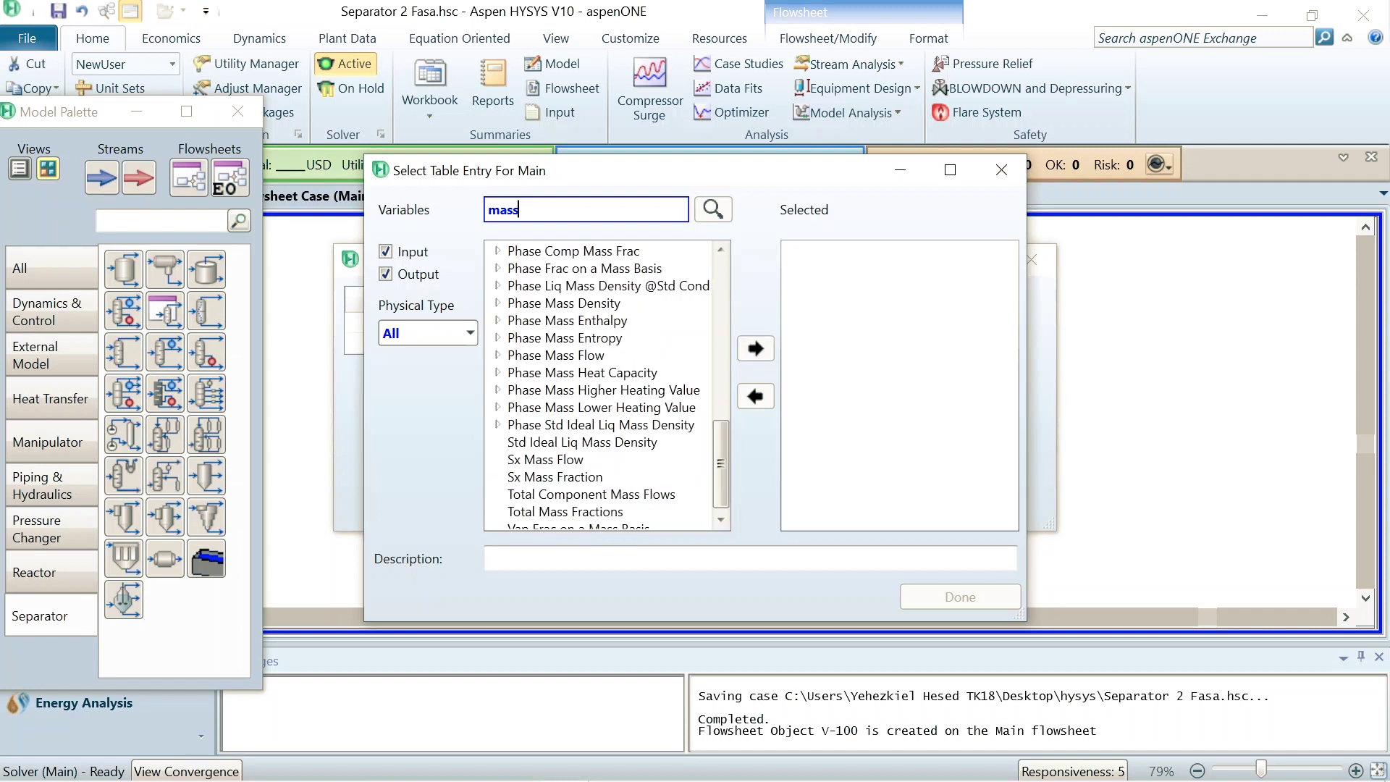
text( flow)
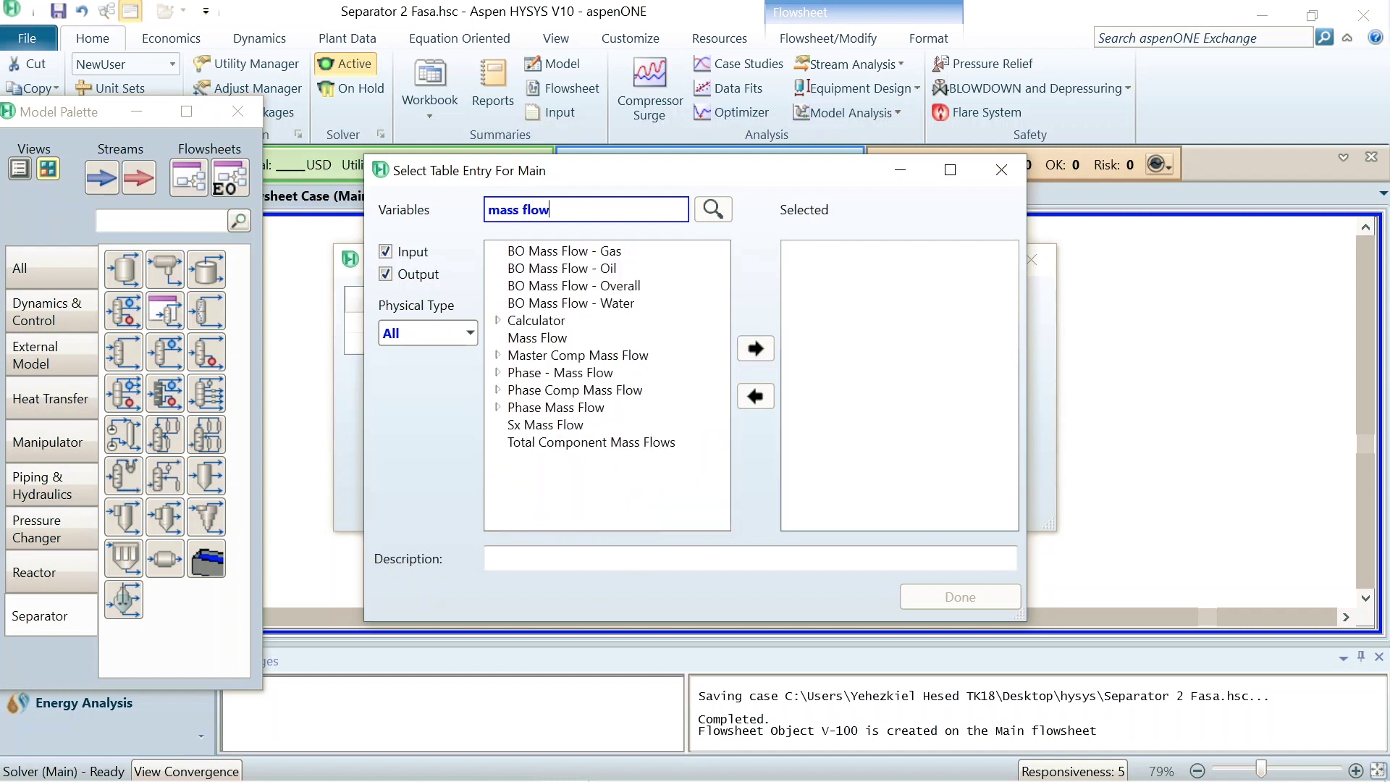
click(549, 338)
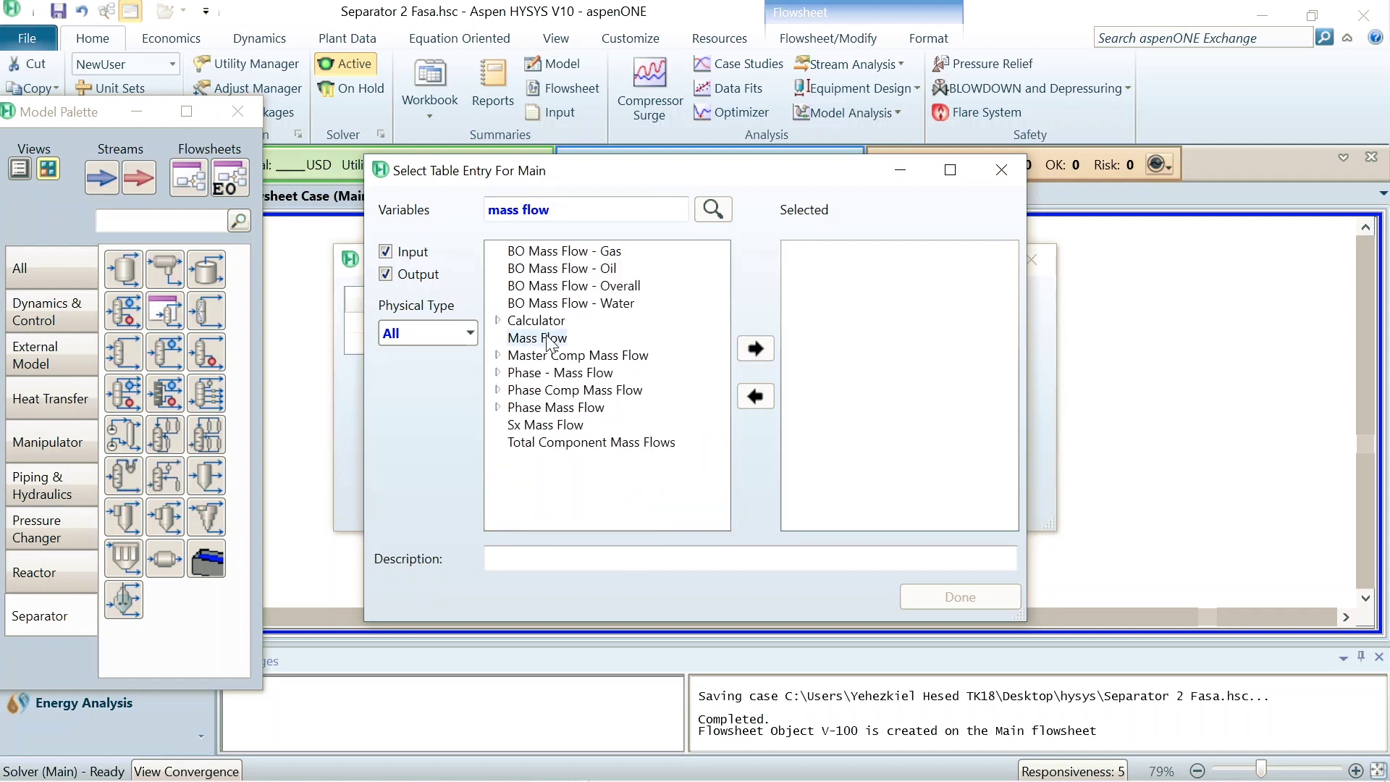
click(756, 350)
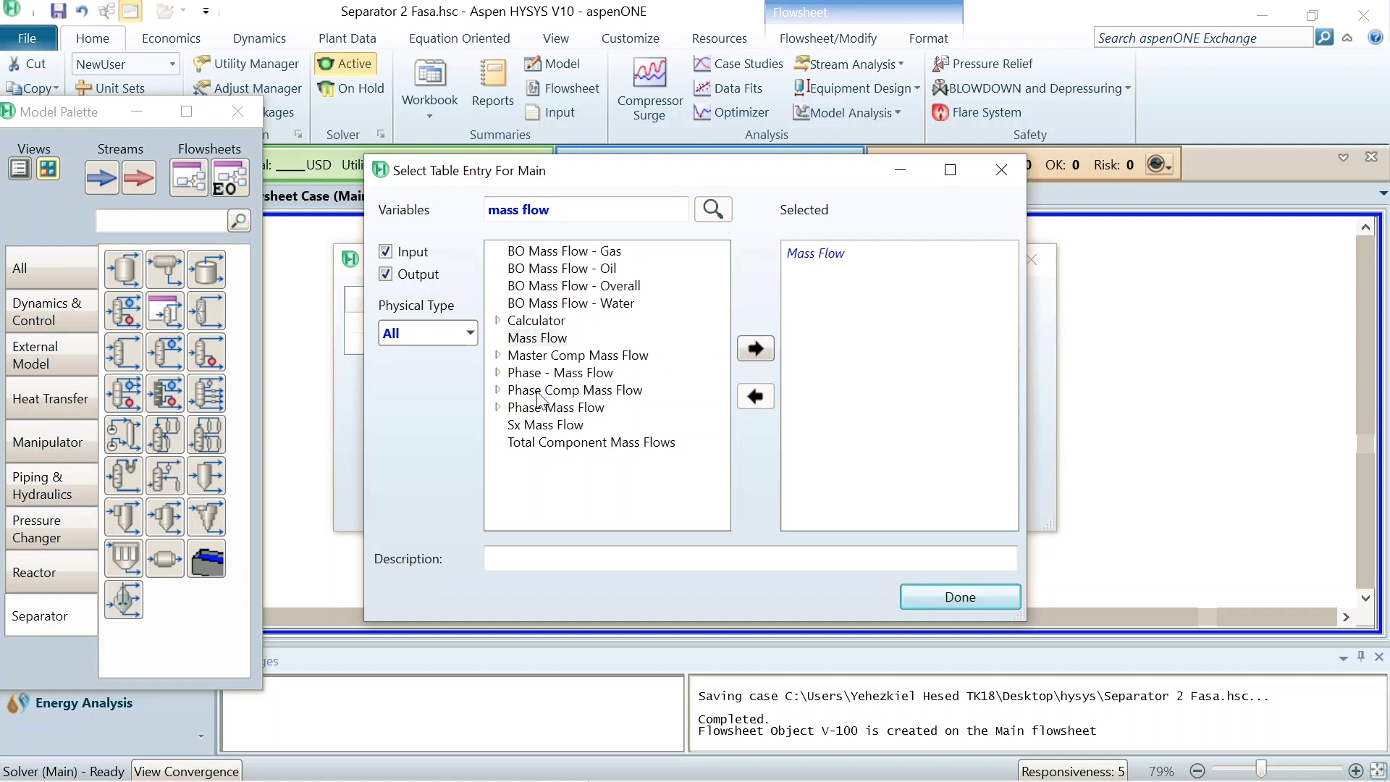
- Add the Master Comp Mass Flow variables for Ethane, n-Butane and Propane to the VLE table and close its settings
click(499, 355)
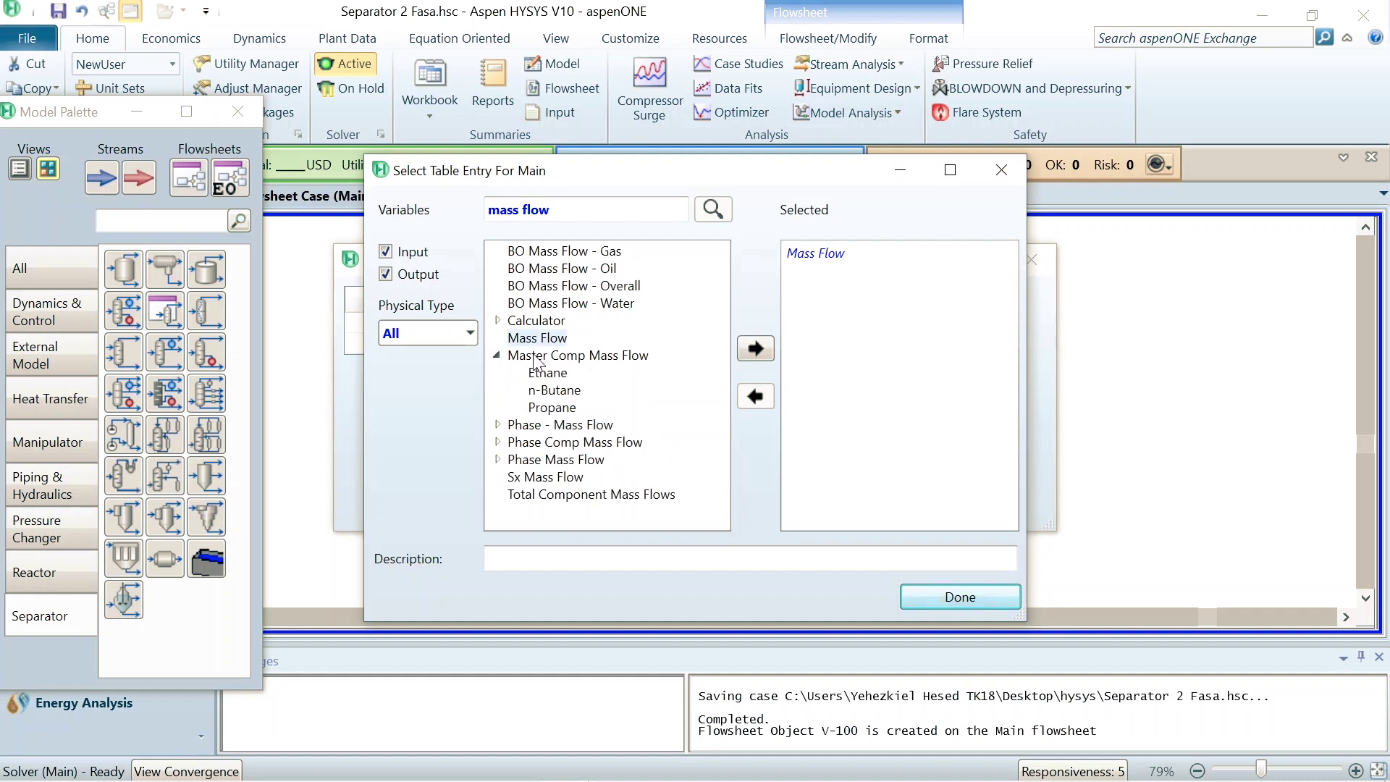
click(548, 373)
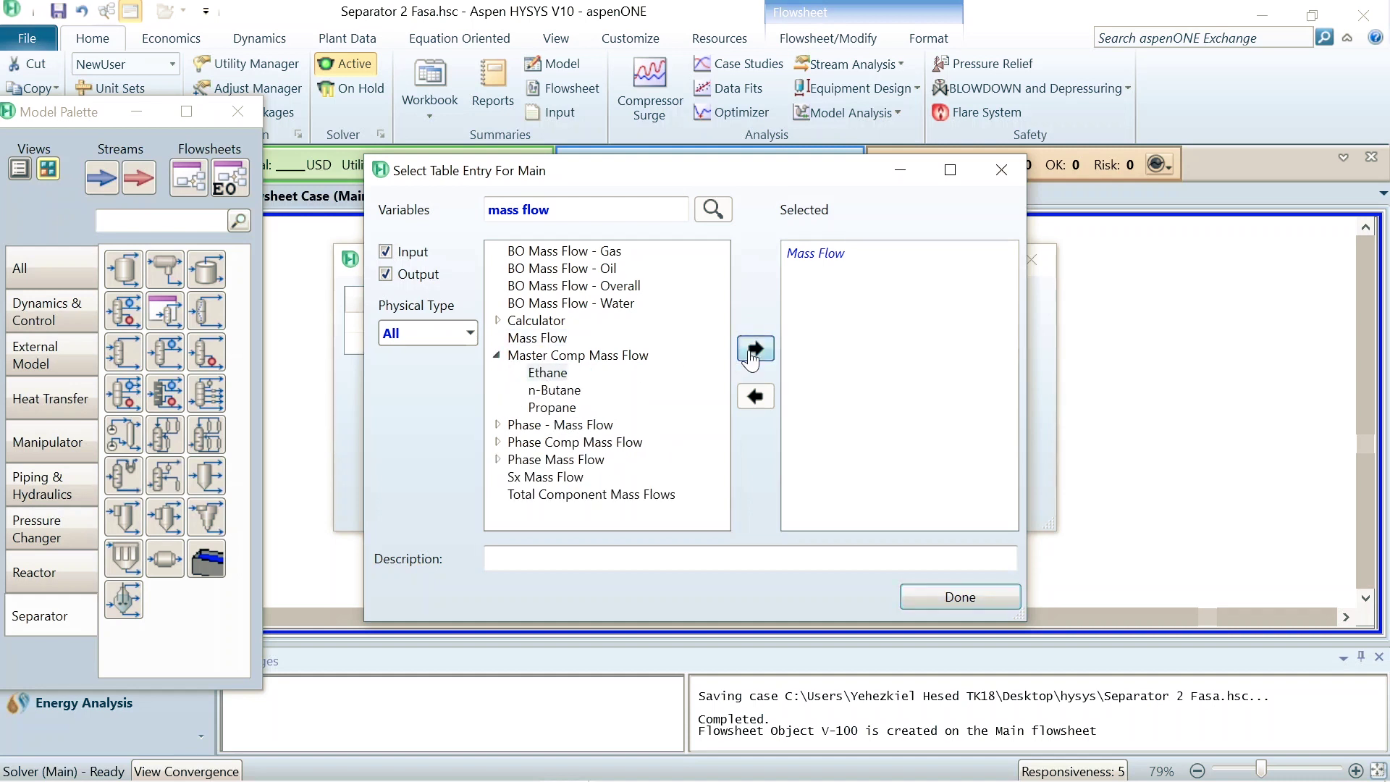
click(755, 348)
click(557, 391)
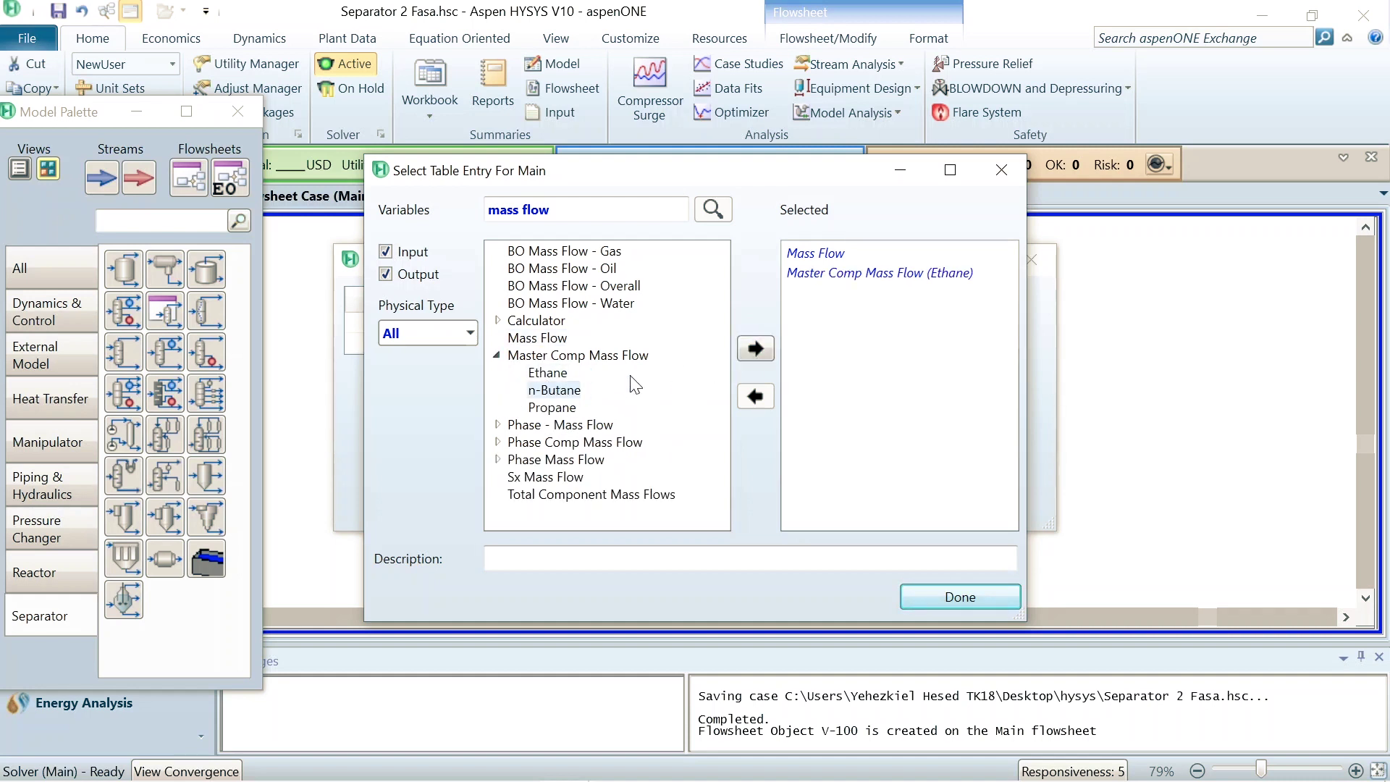
click(756, 348)
click(571, 410)
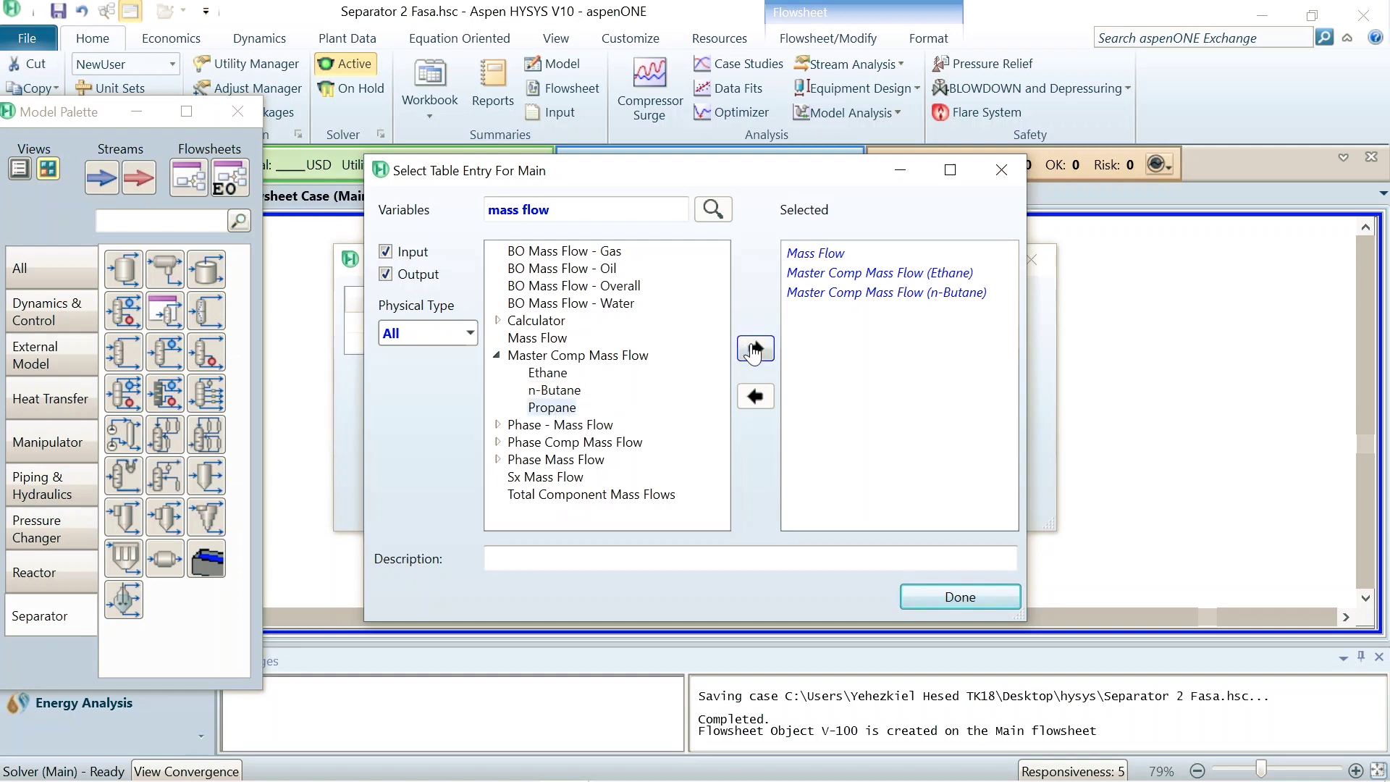
click(756, 348)
click(961, 597)
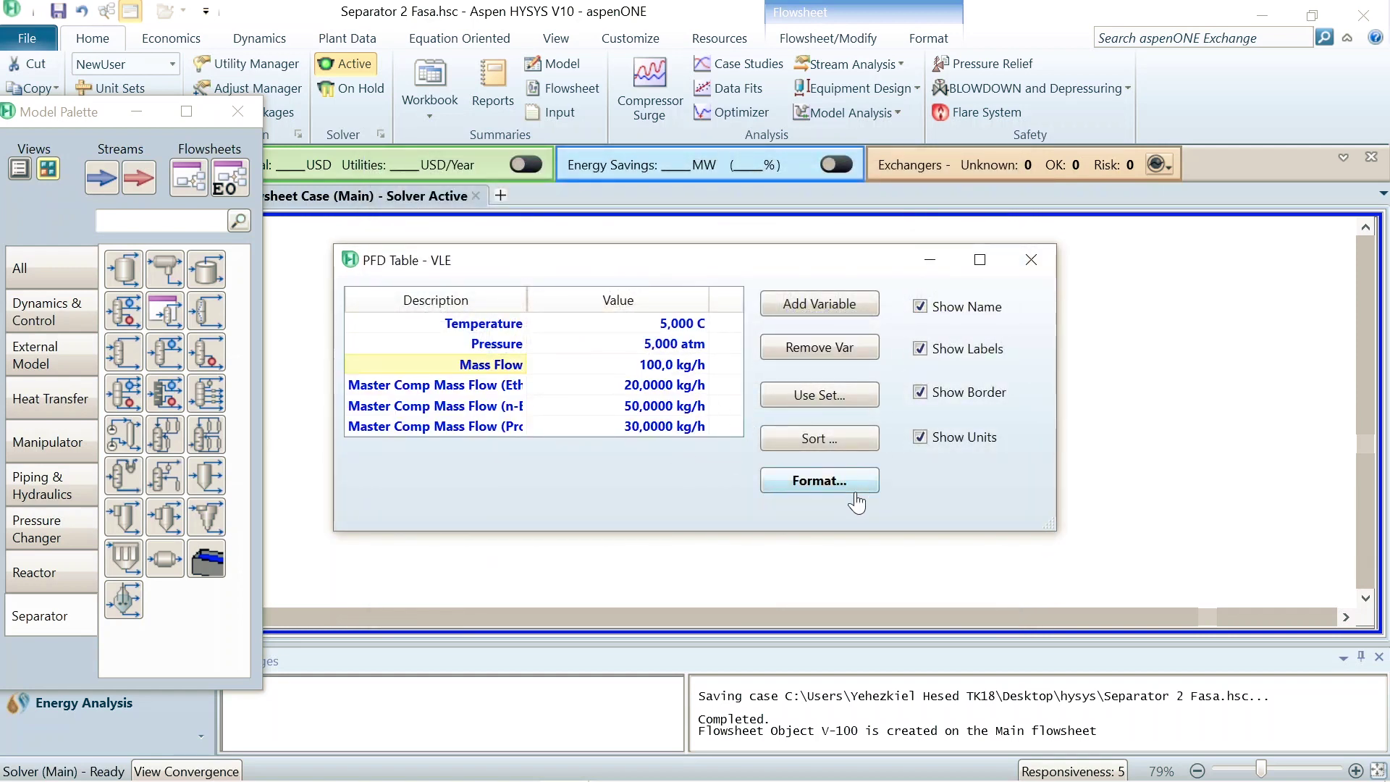
click(1024, 259)
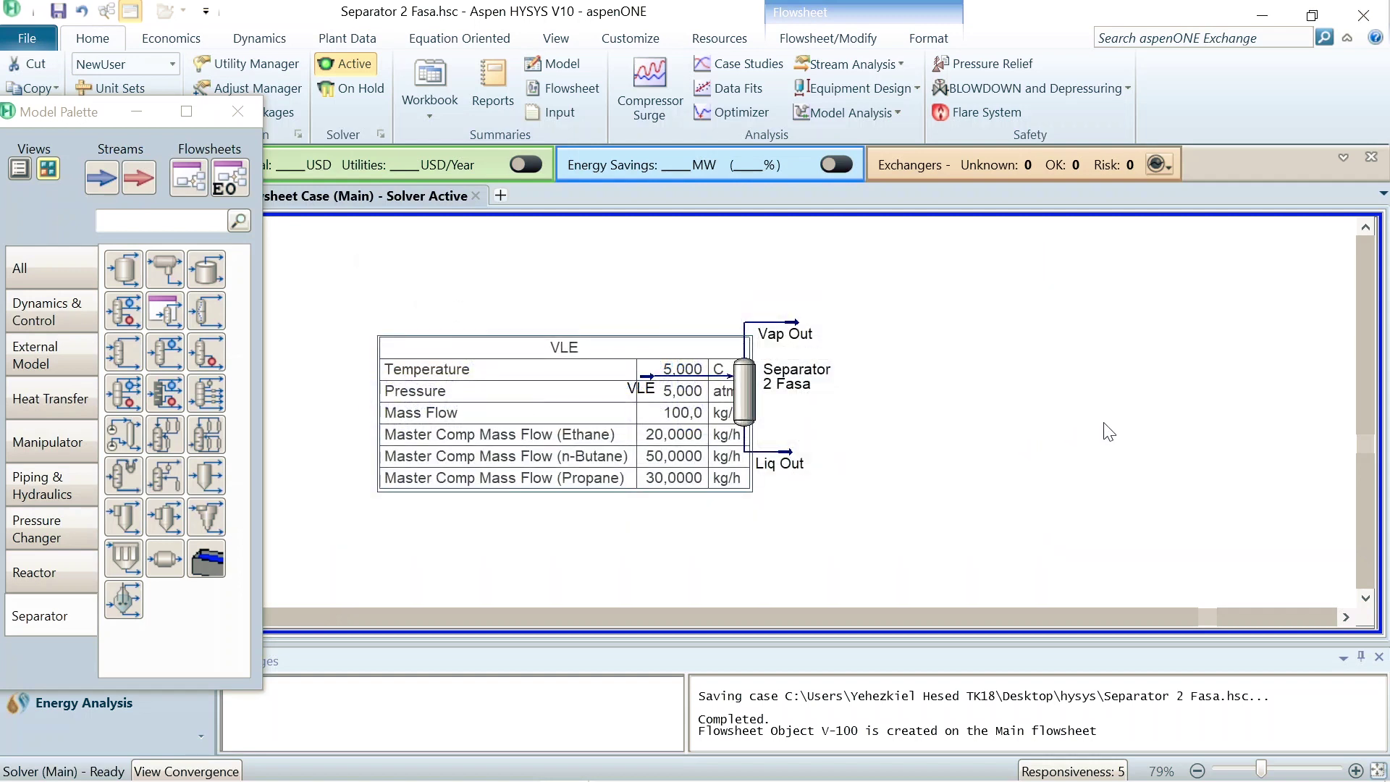
- Move the enlarged VLE table to the left of the VLE stream so it no longer overlaps the flowsheet objects
drag(433, 392, 308, 365)
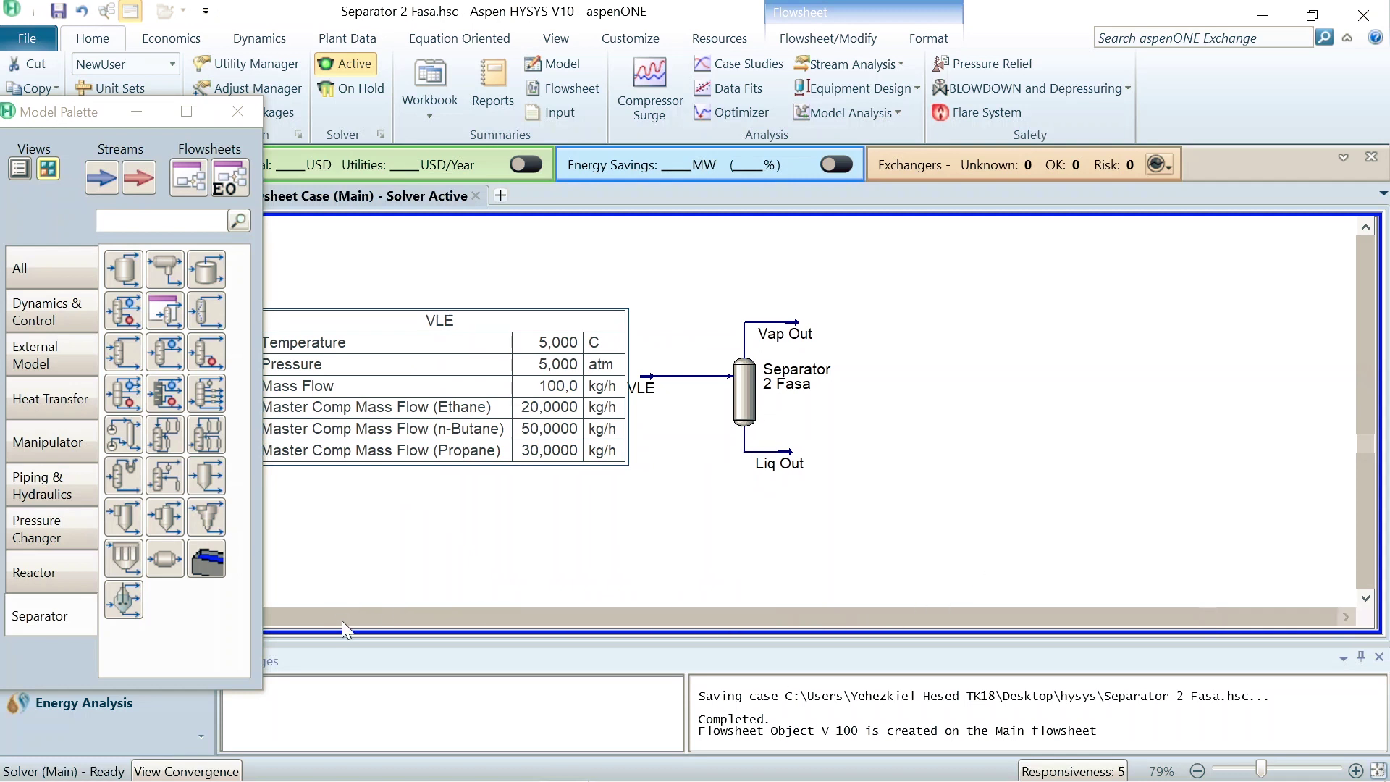
click(296, 616)
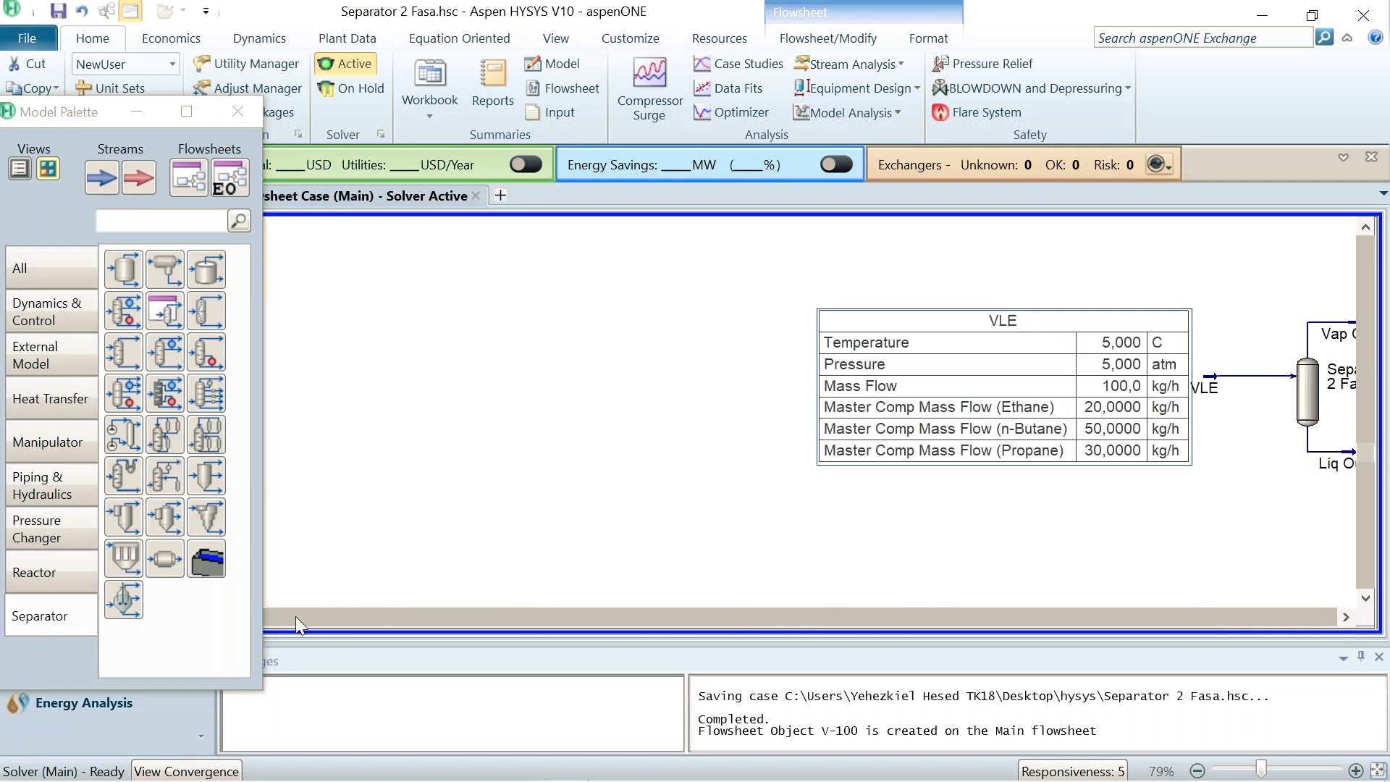
click(1345, 615)
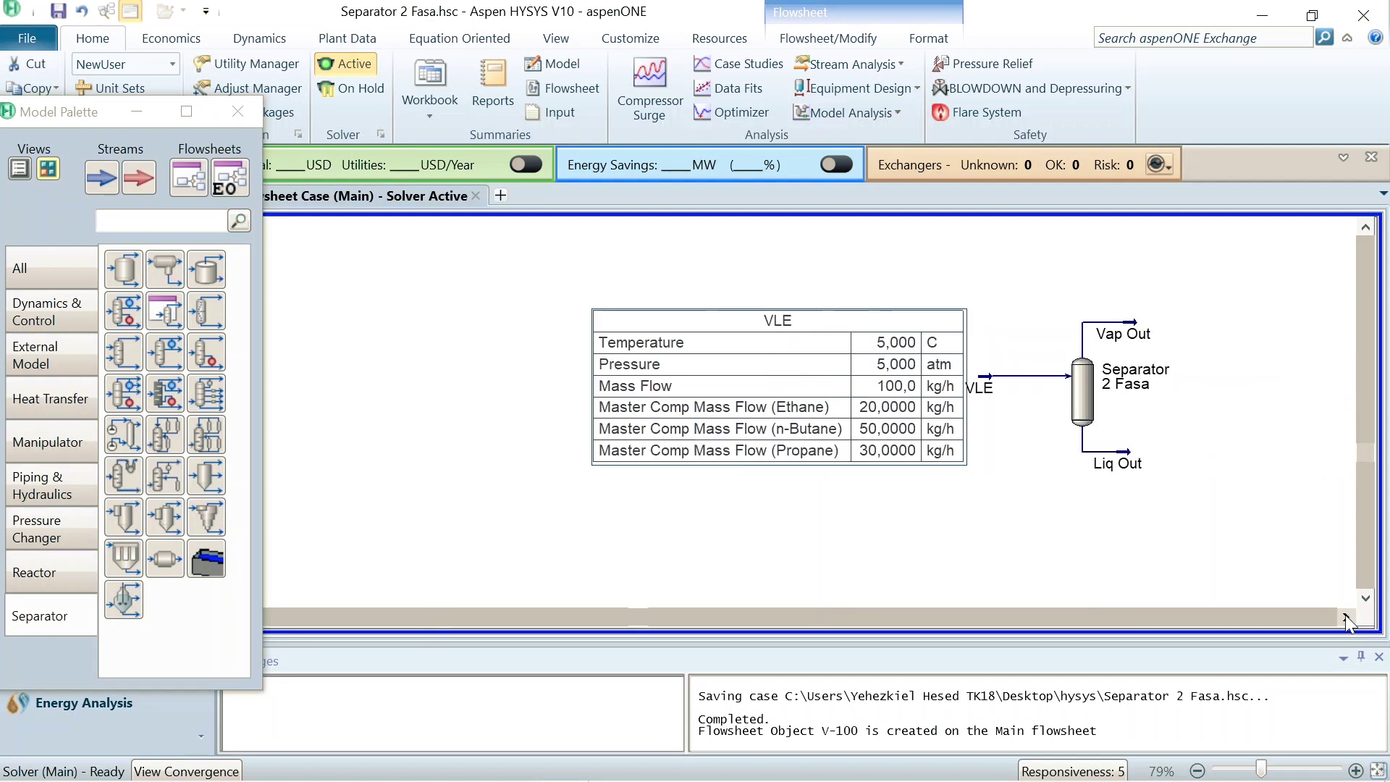
click(1345, 615)
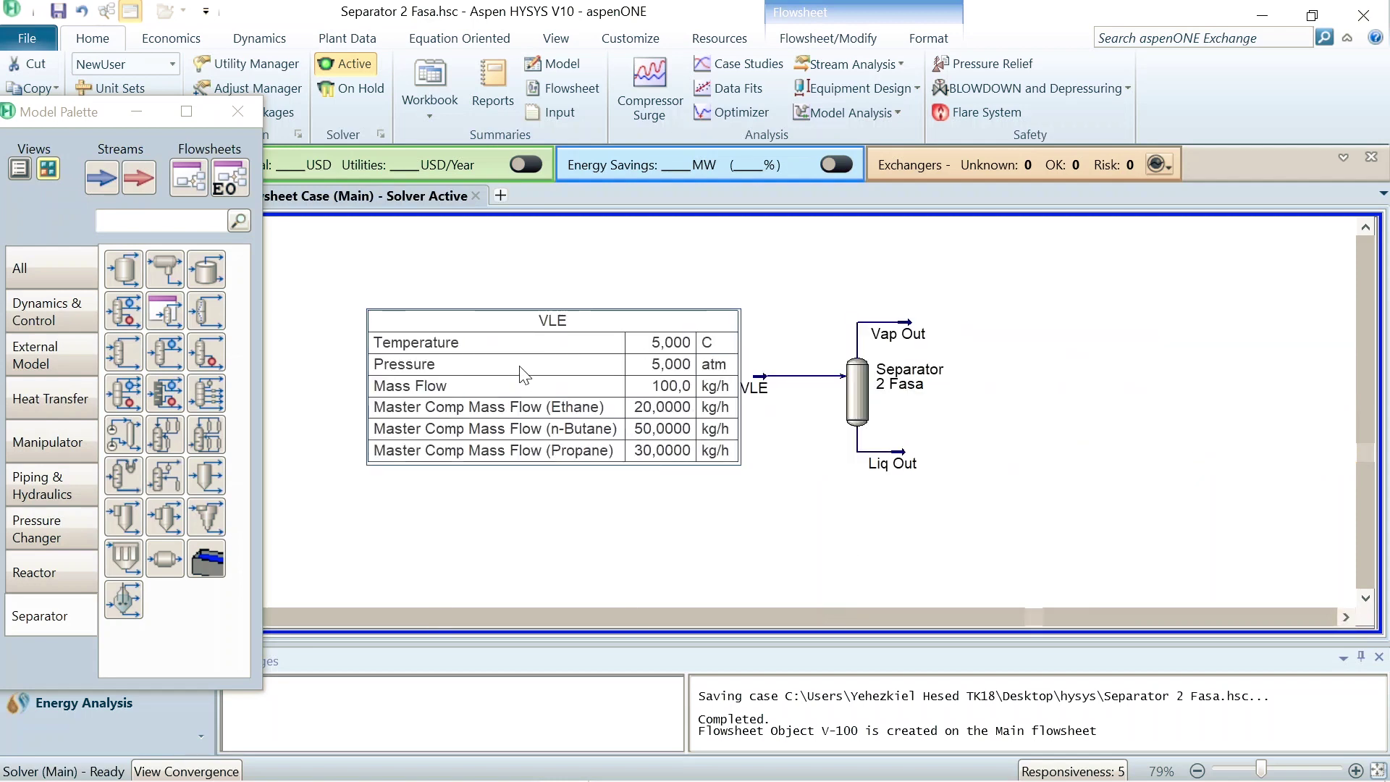
drag(511, 373, 478, 369)
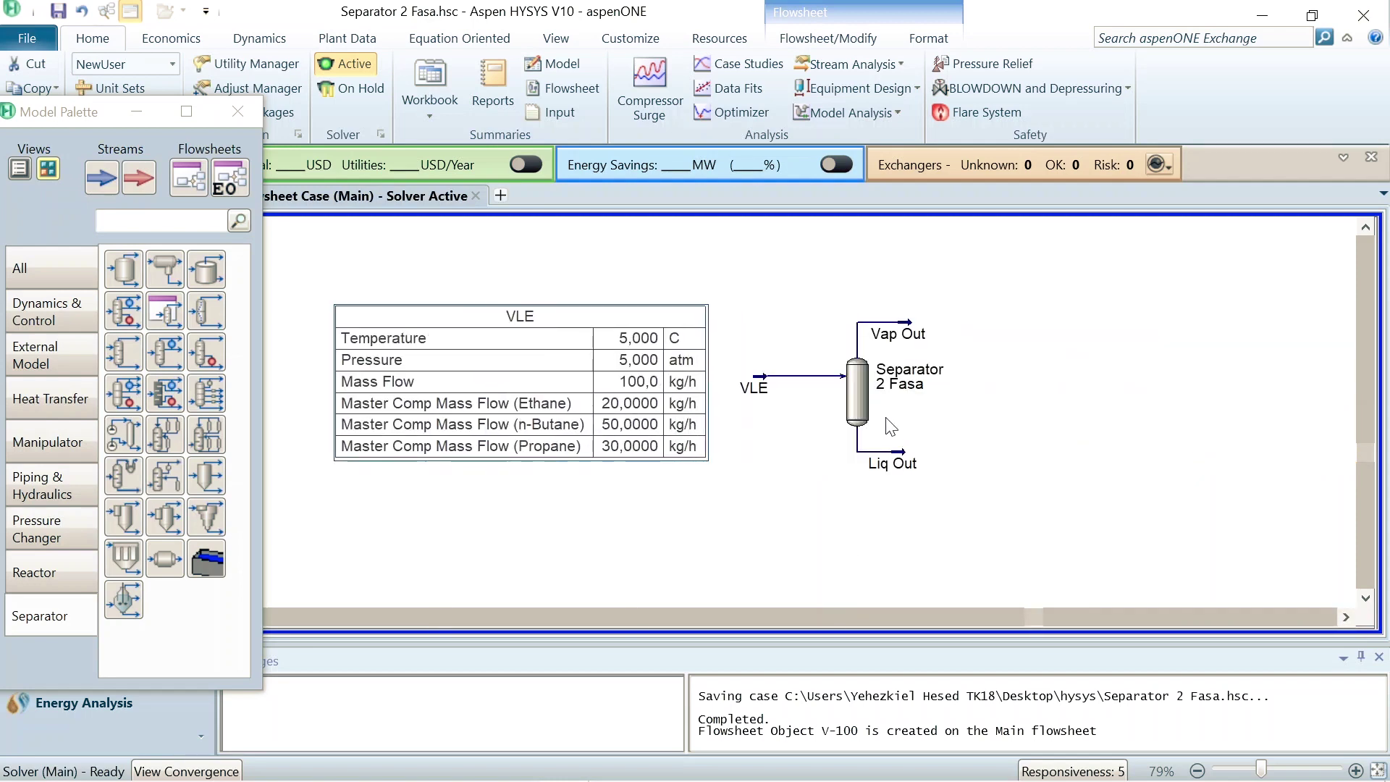
click(1124, 413)
- Show the property table for the Vap Out stream and place it above and to the right of the separator
right_click(910, 327)
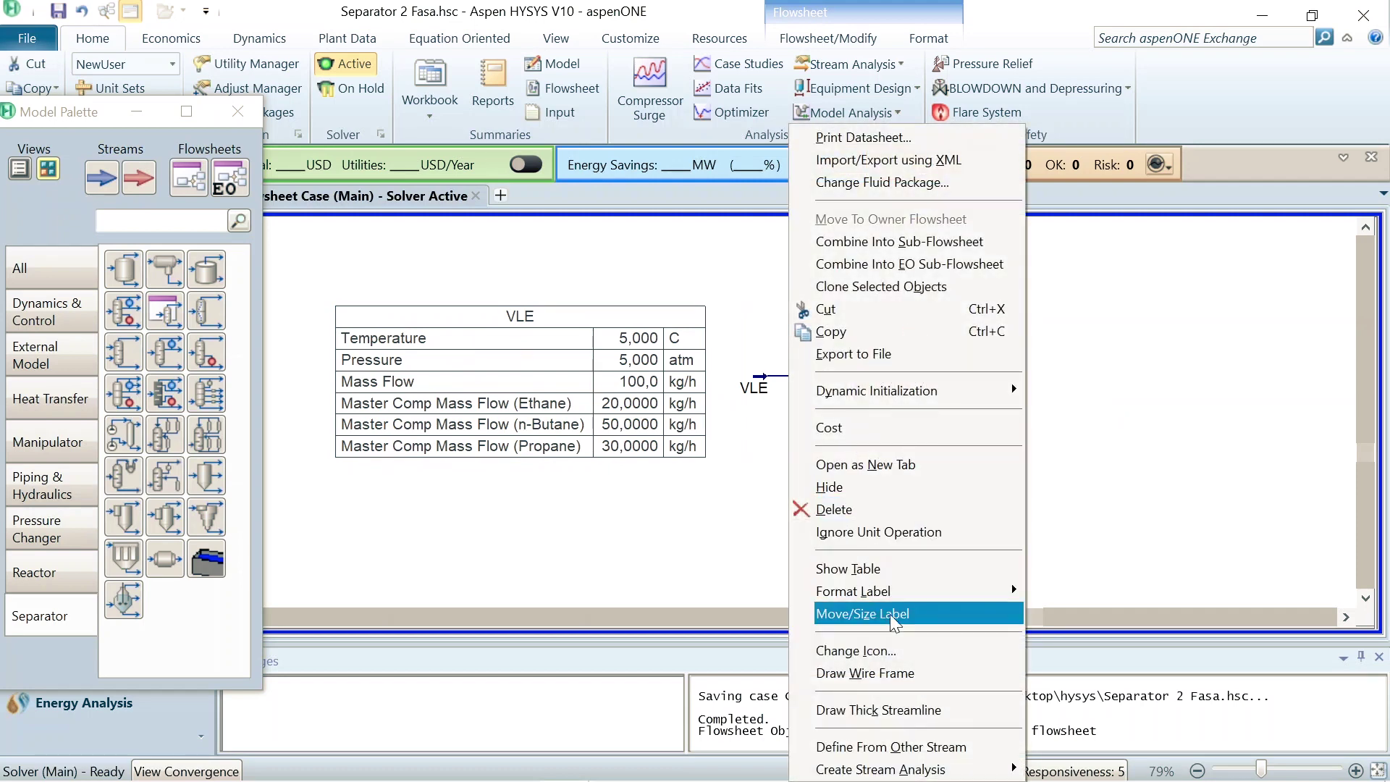
click(893, 570)
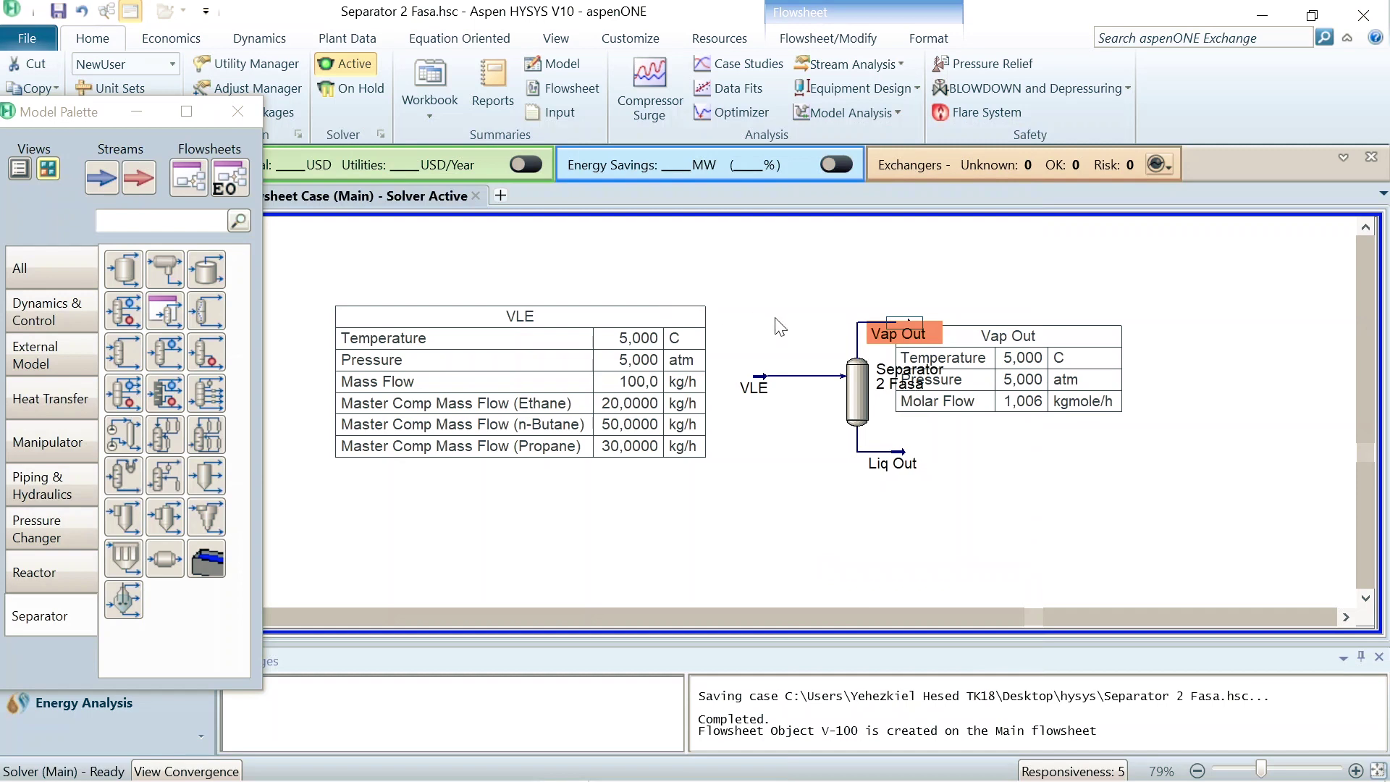
drag(1070, 380, 1145, 310)
click(1072, 303)
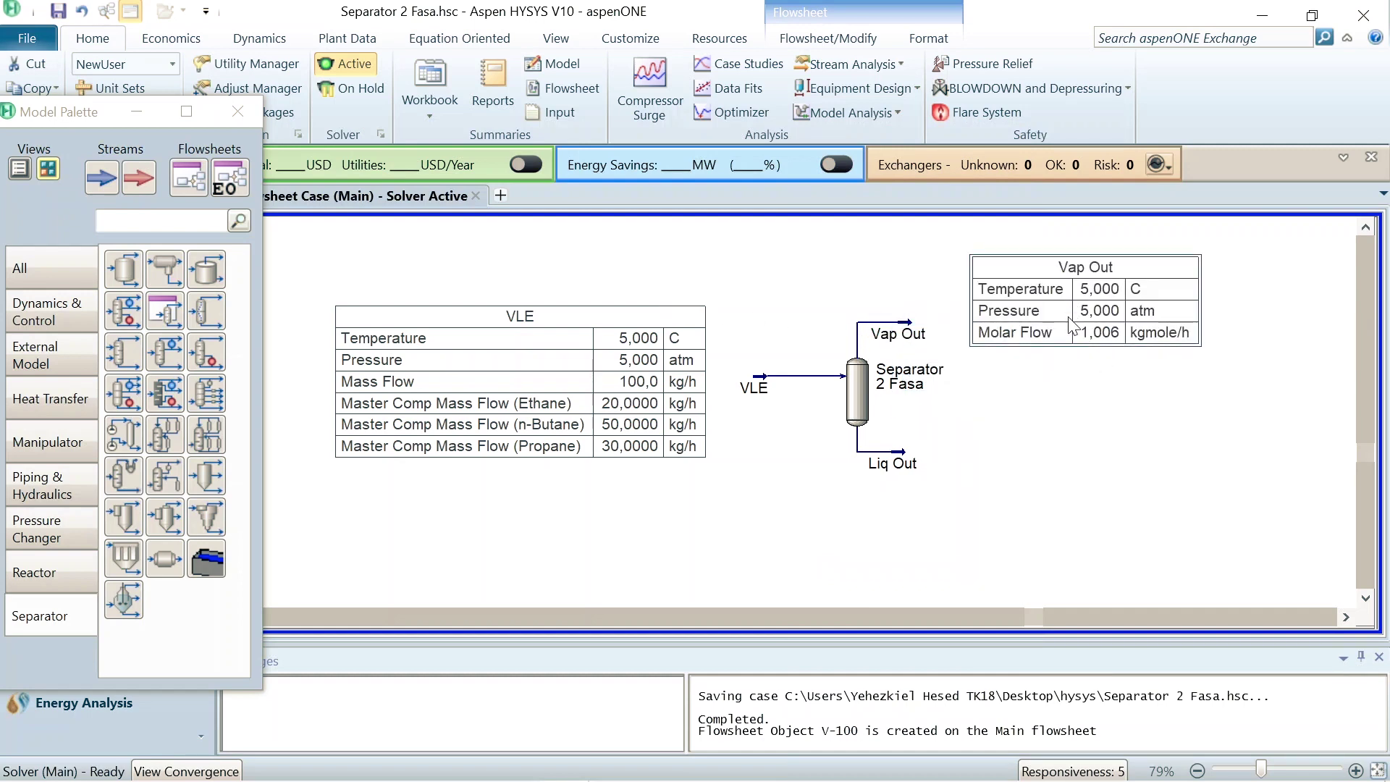
- Remove the Molar Flow variable from the Vap Out stream's table
double_click(1072, 310)
click(631, 369)
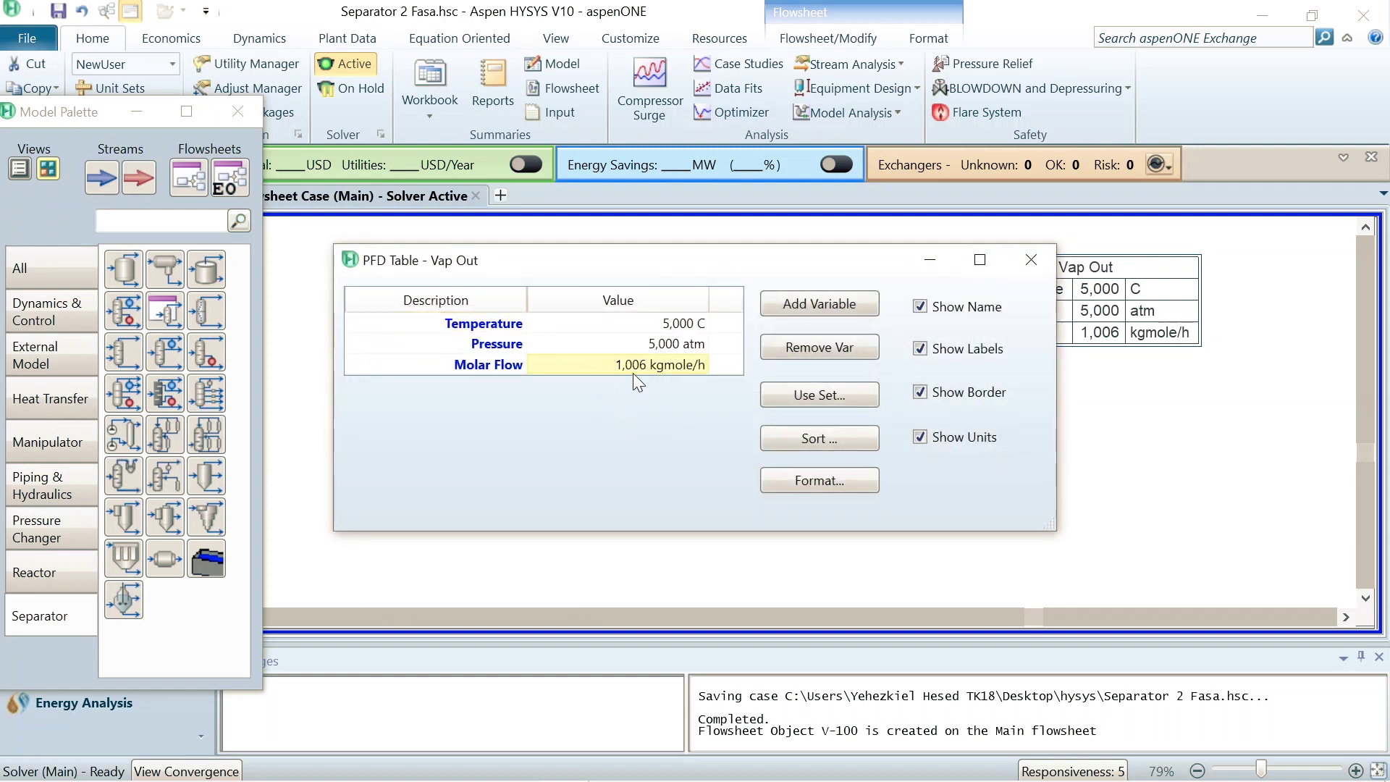
click(836, 351)
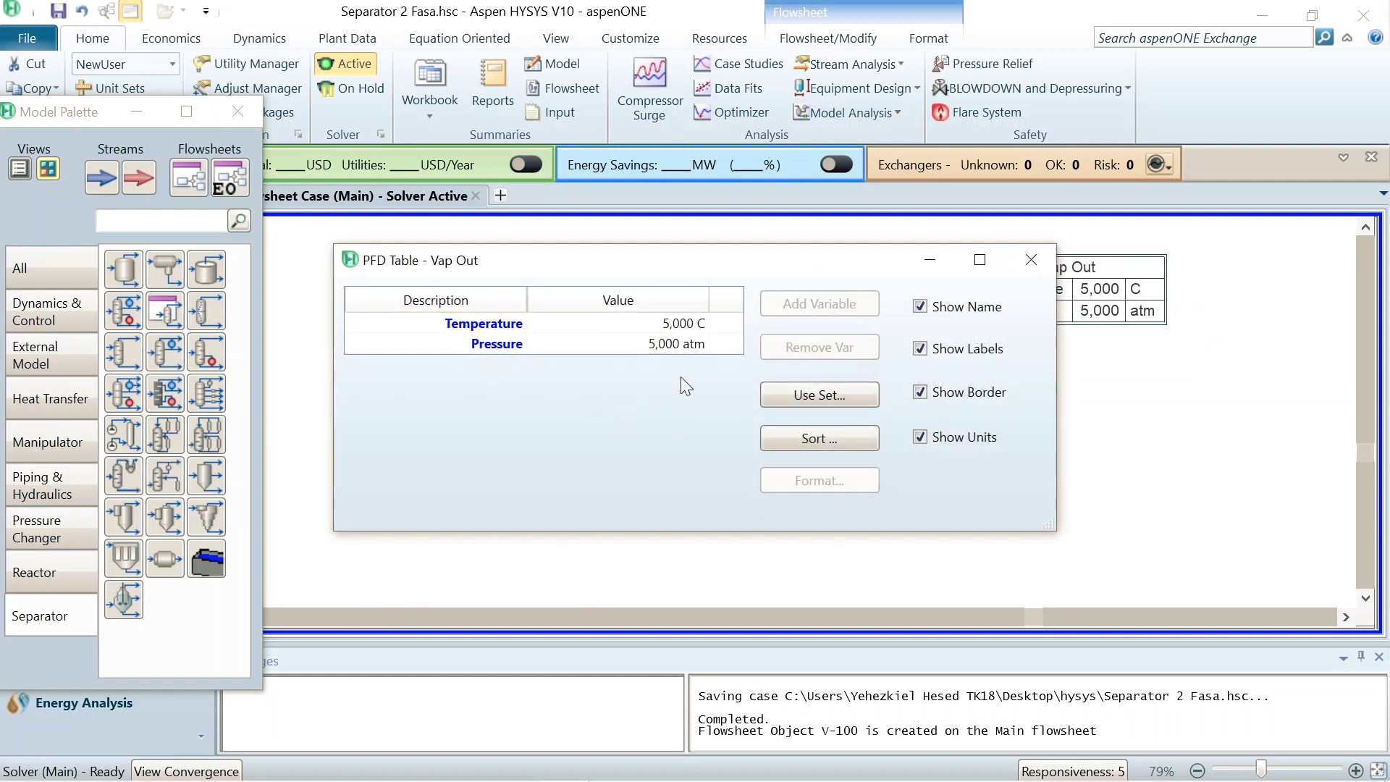
- Search the variables for "mass flow" and select Mass Flow for the Vap Out stream's table
double_click(577, 297)
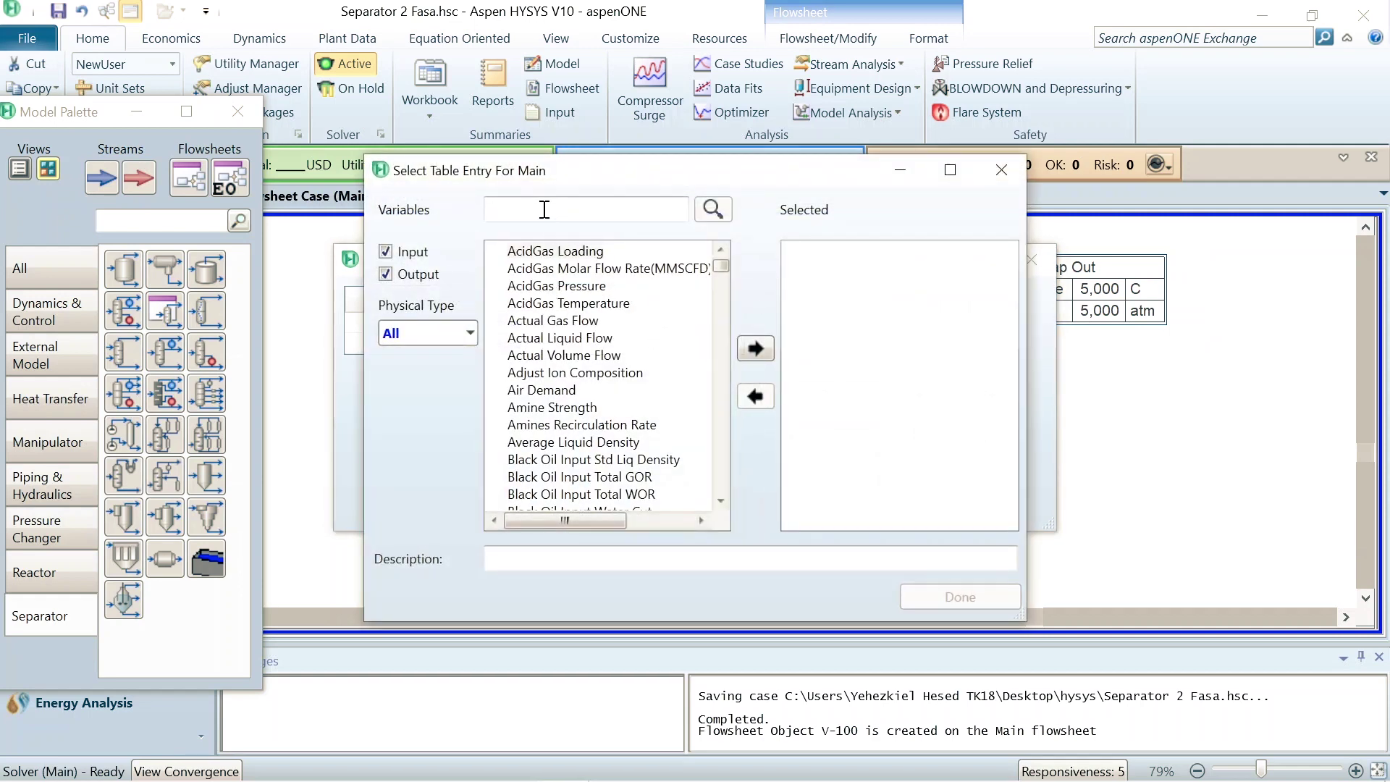
text(mas)
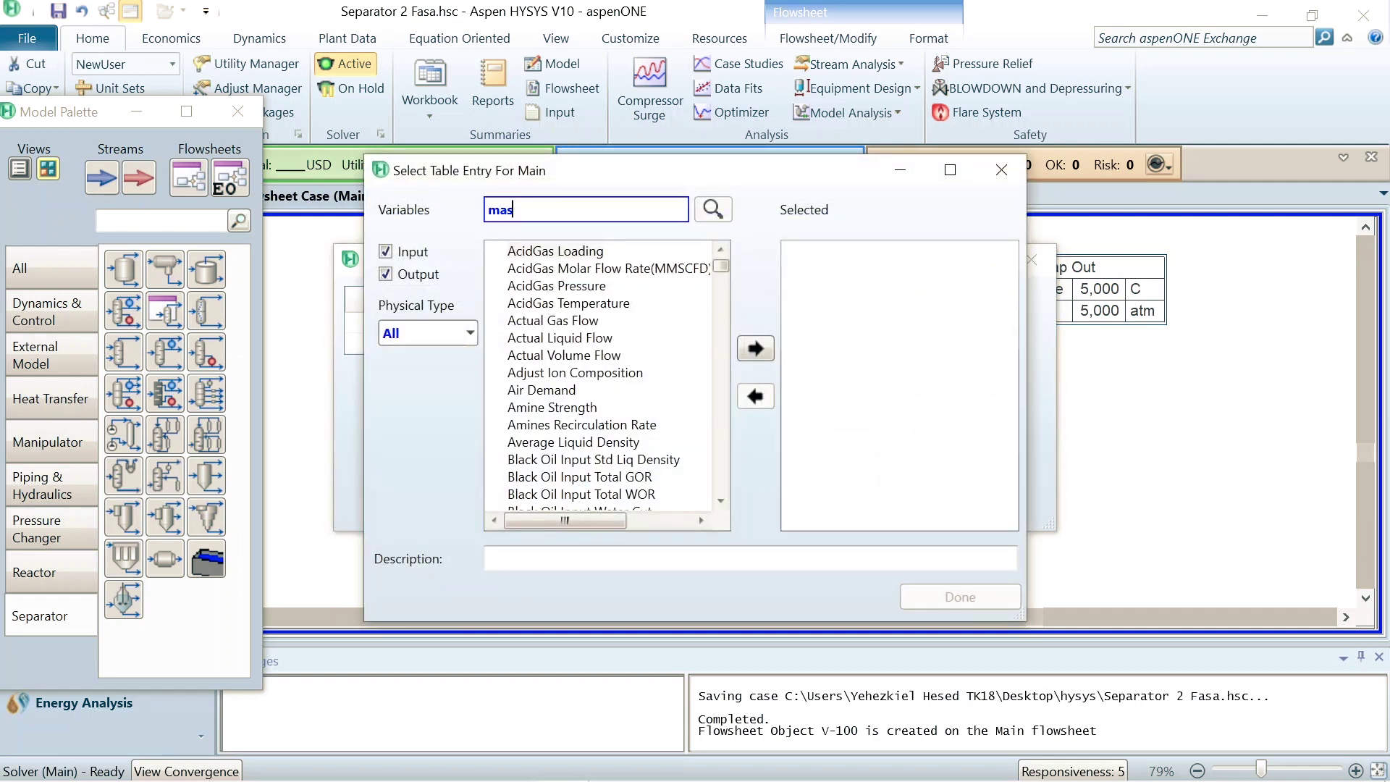
text(s flow)
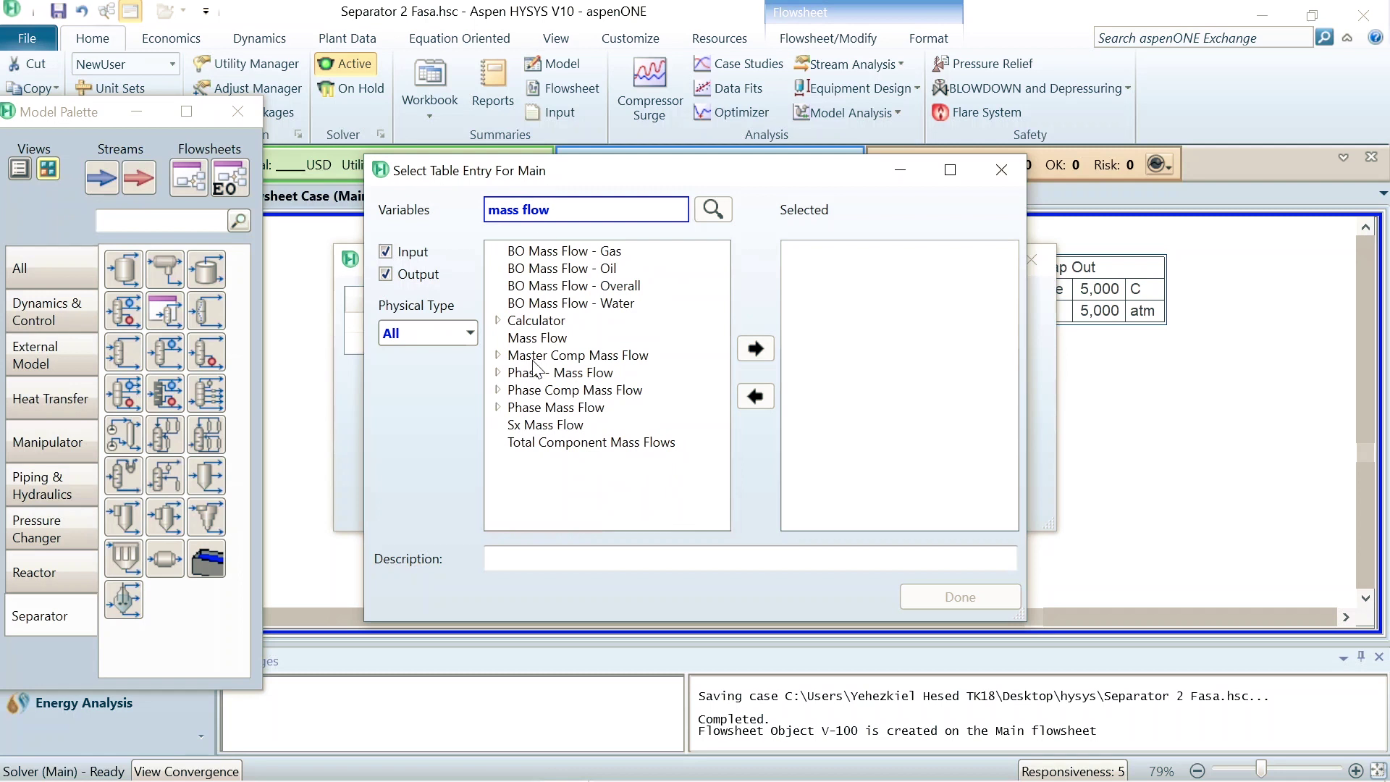
click(538, 338)
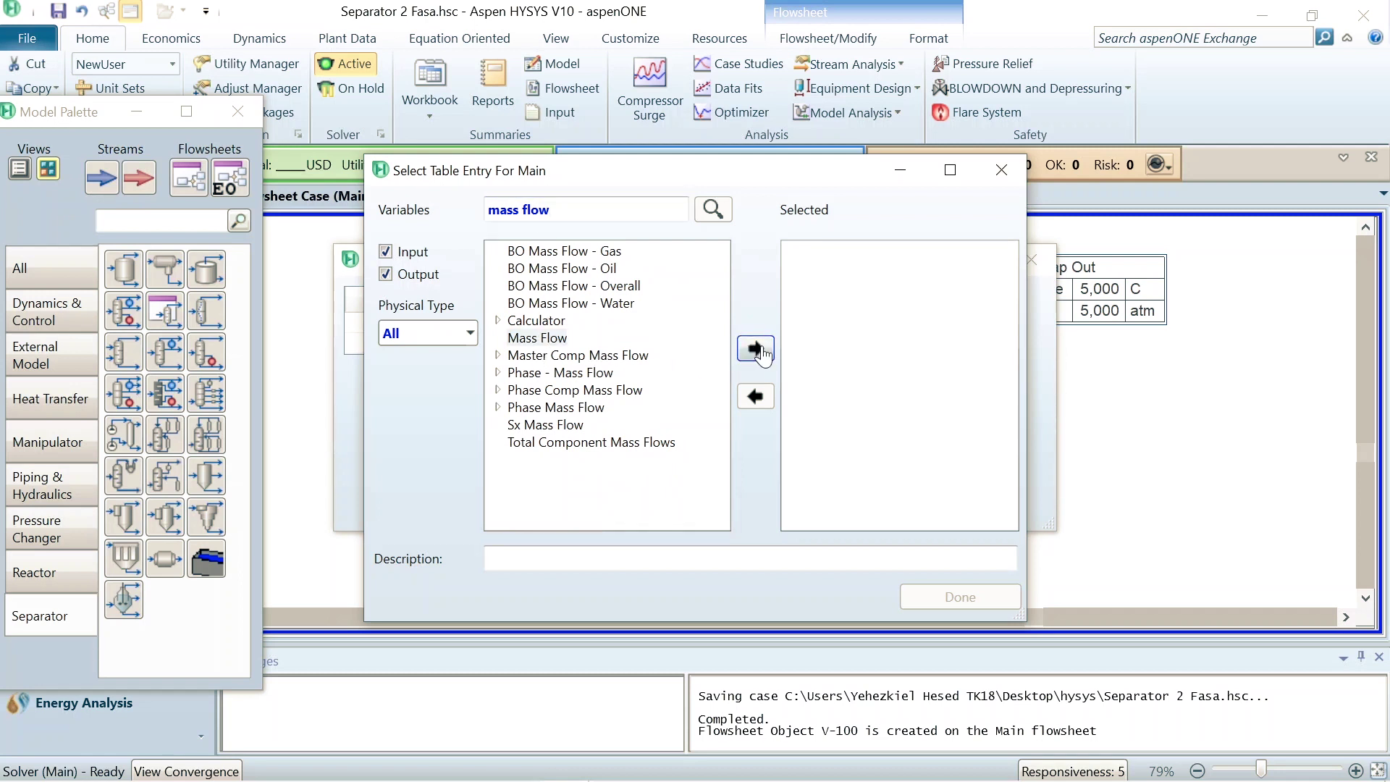
click(762, 350)
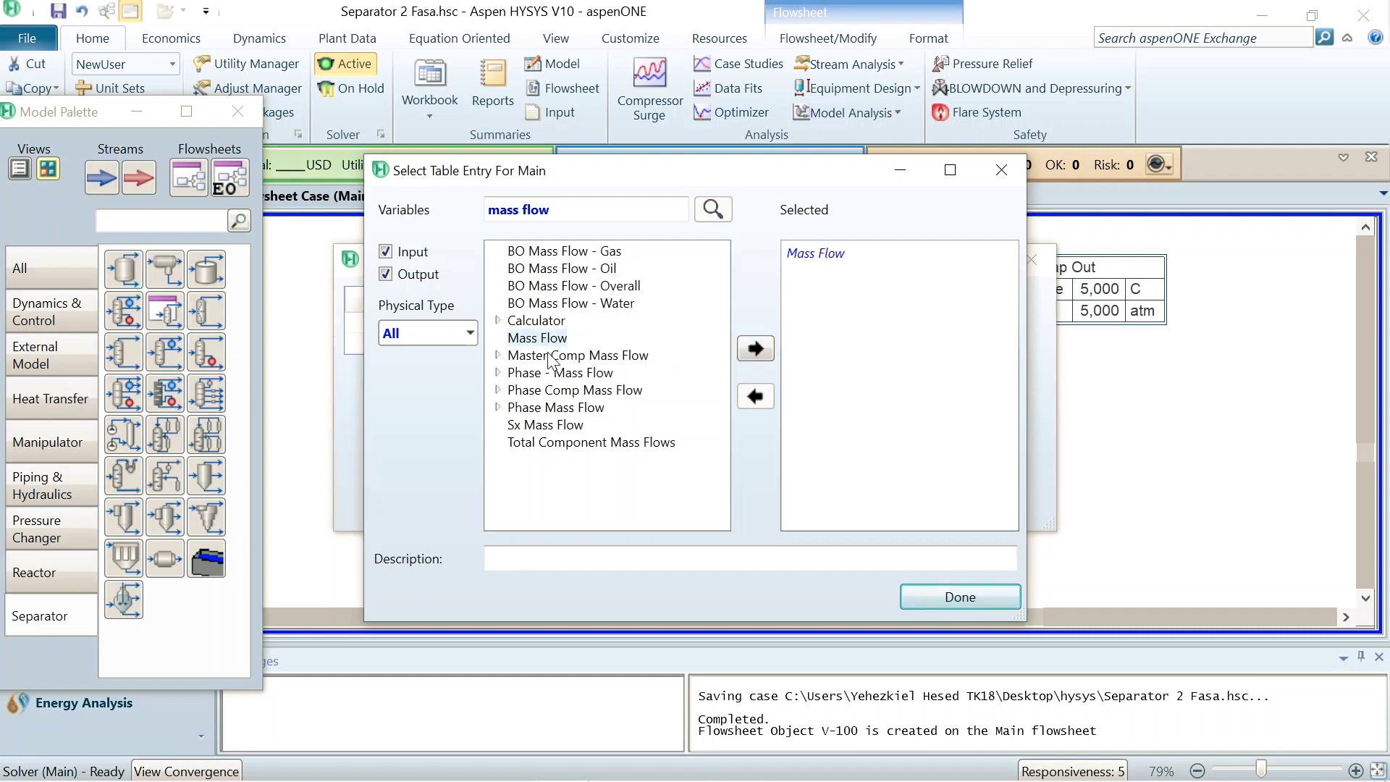
- Add the Master Comp Mass Flow variables for Ethane, n-Butane and Propane to the Vap Out table, and shift the table slightly up and left
click(498, 357)
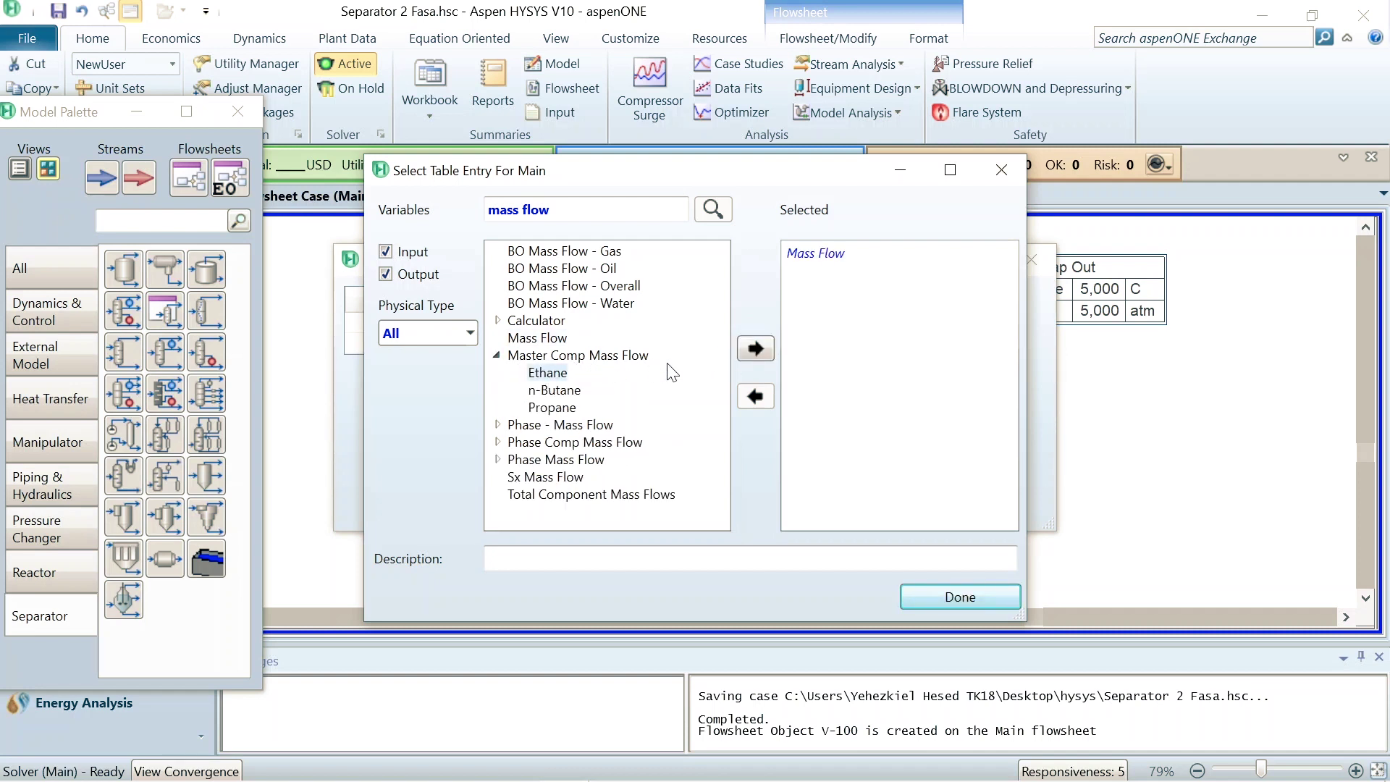
click(755, 348)
click(554, 390)
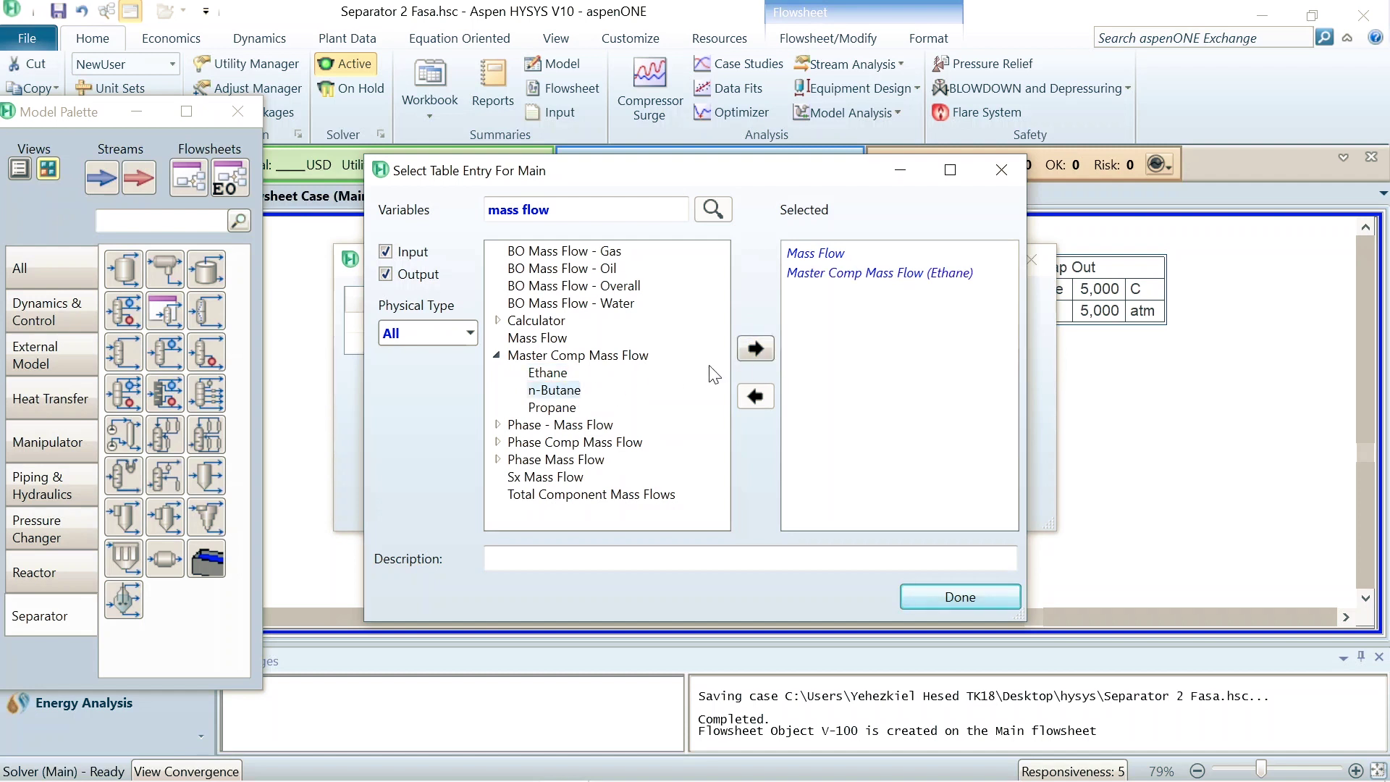
click(755, 348)
click(553, 408)
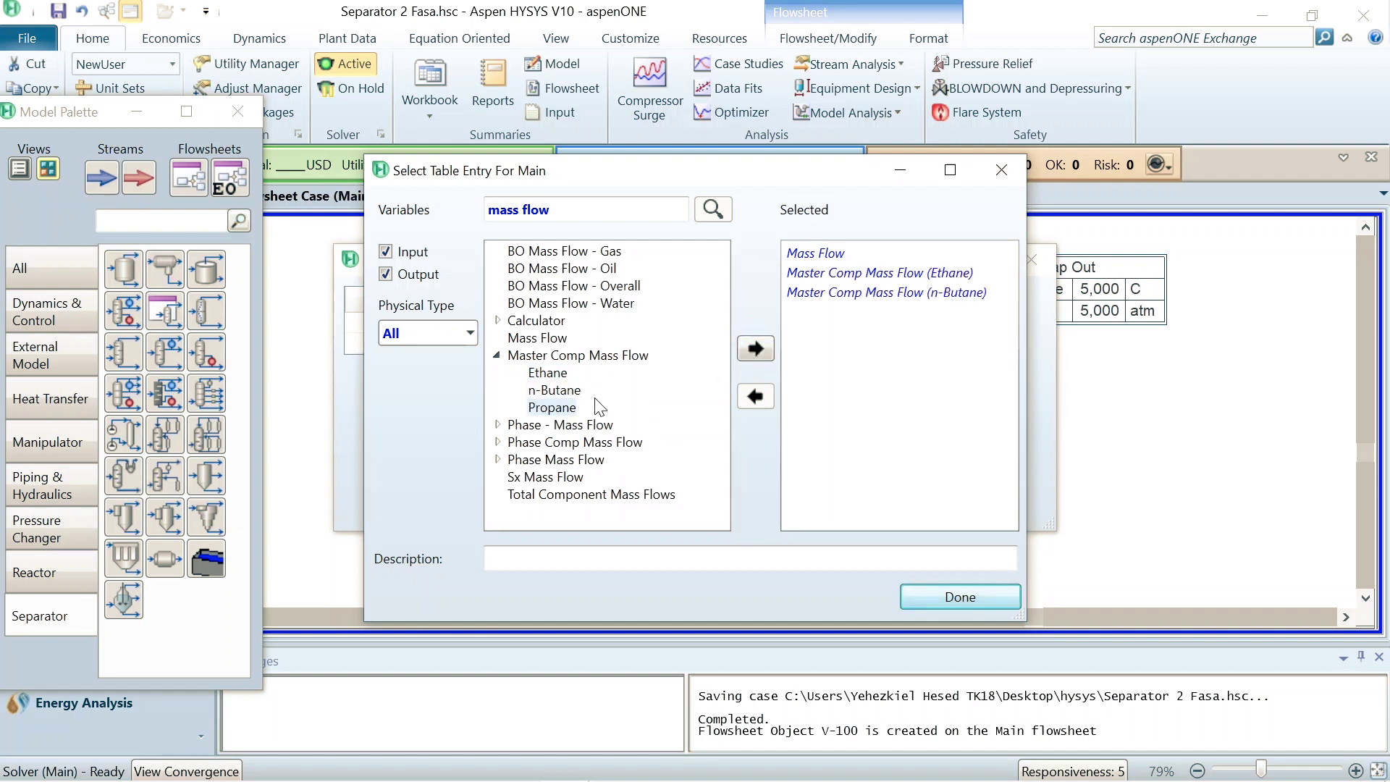
click(755, 348)
click(934, 596)
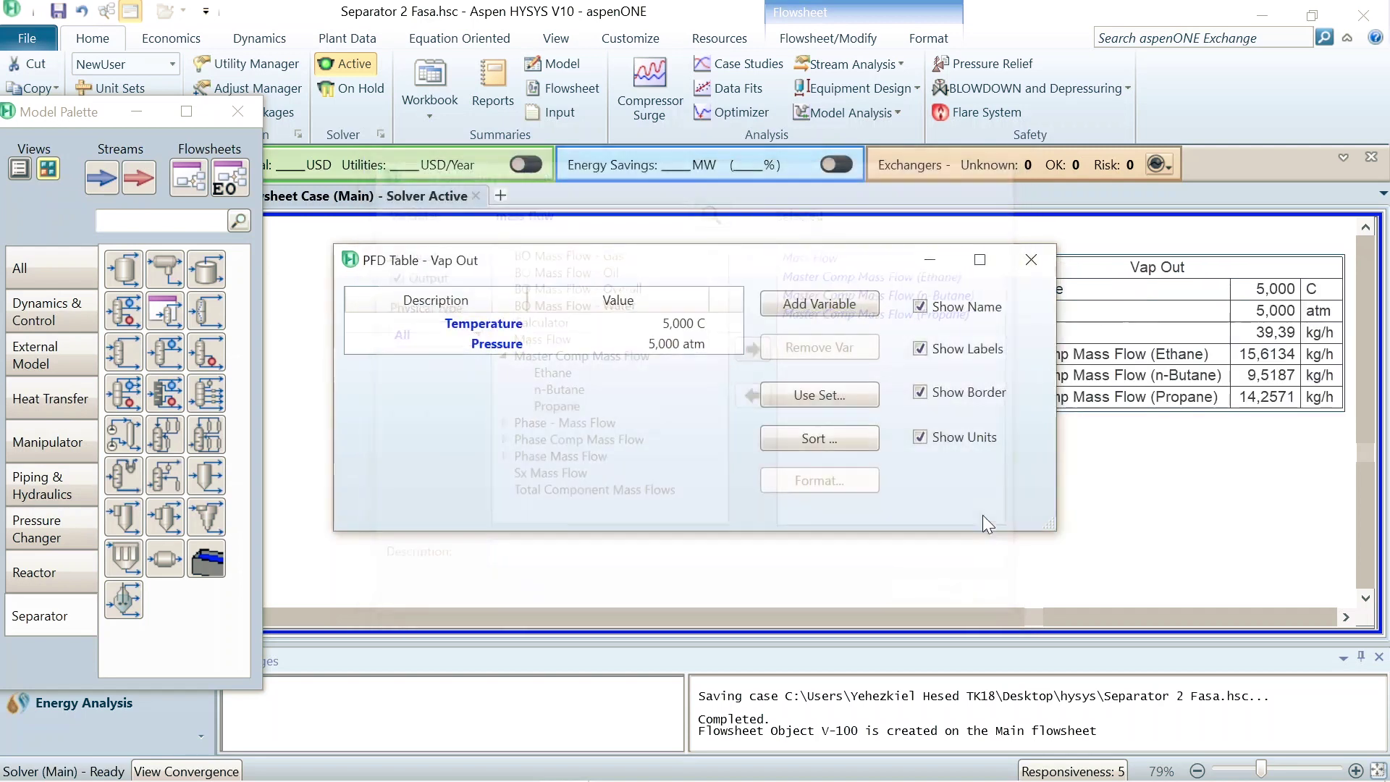
click(1029, 260)
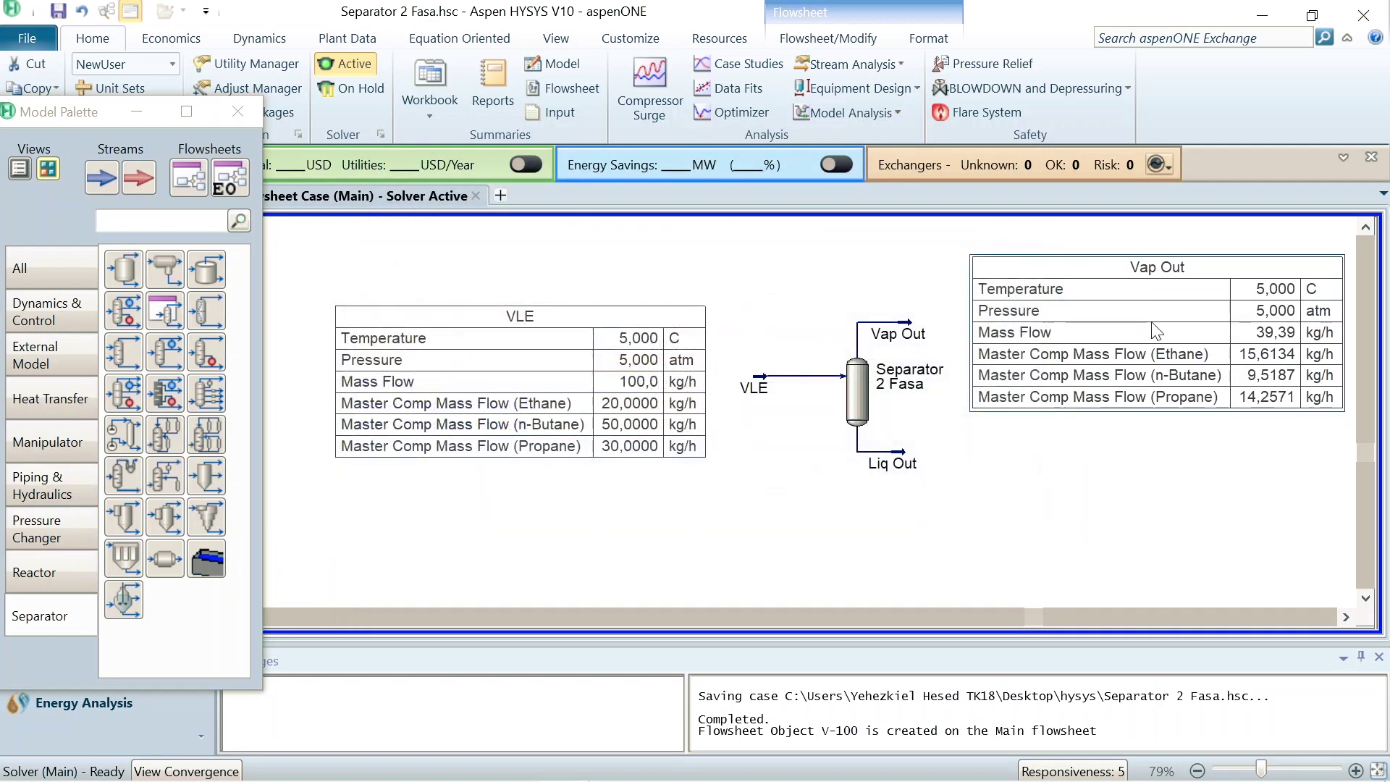
drag(1125, 288, 1111, 265)
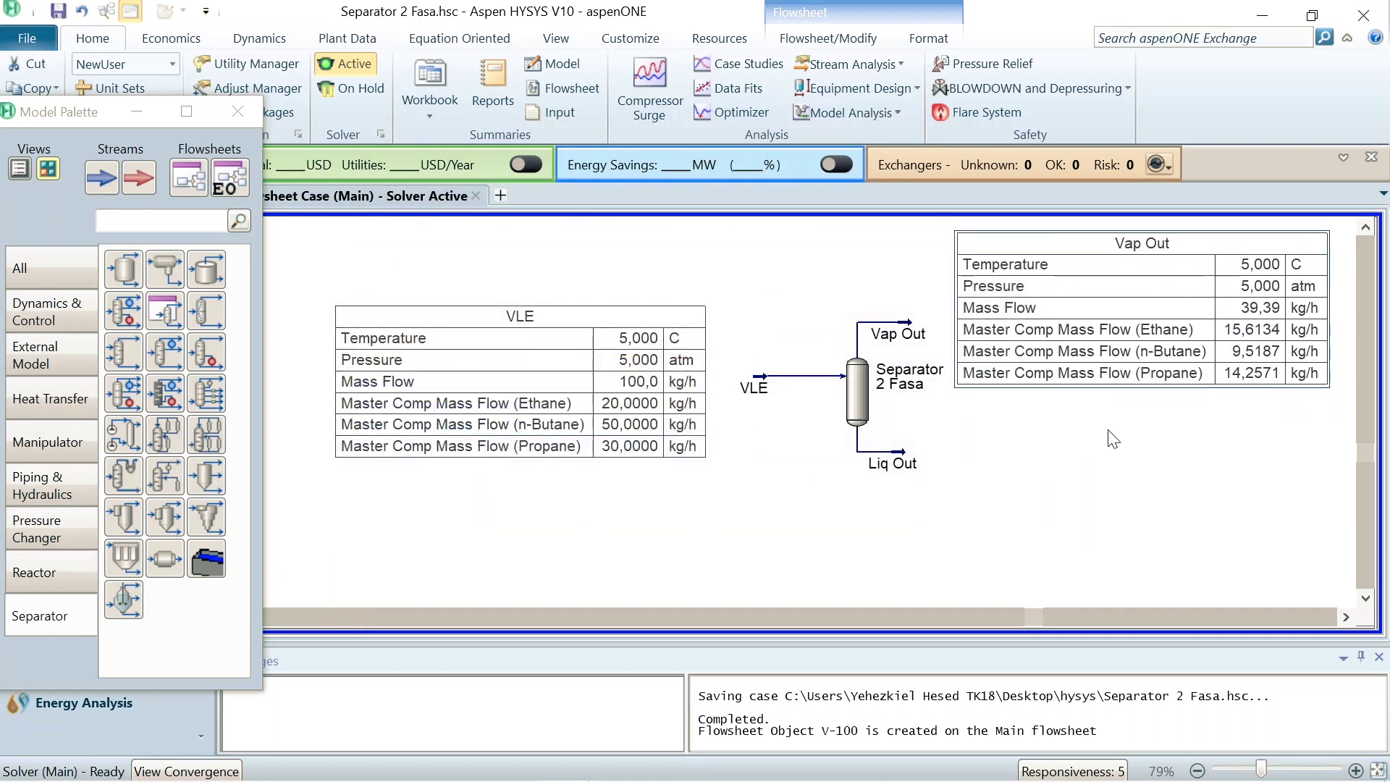
- Show the property table for the Liq Out stream and place it to the right of the stream, under the Vap Out table
right_click(904, 455)
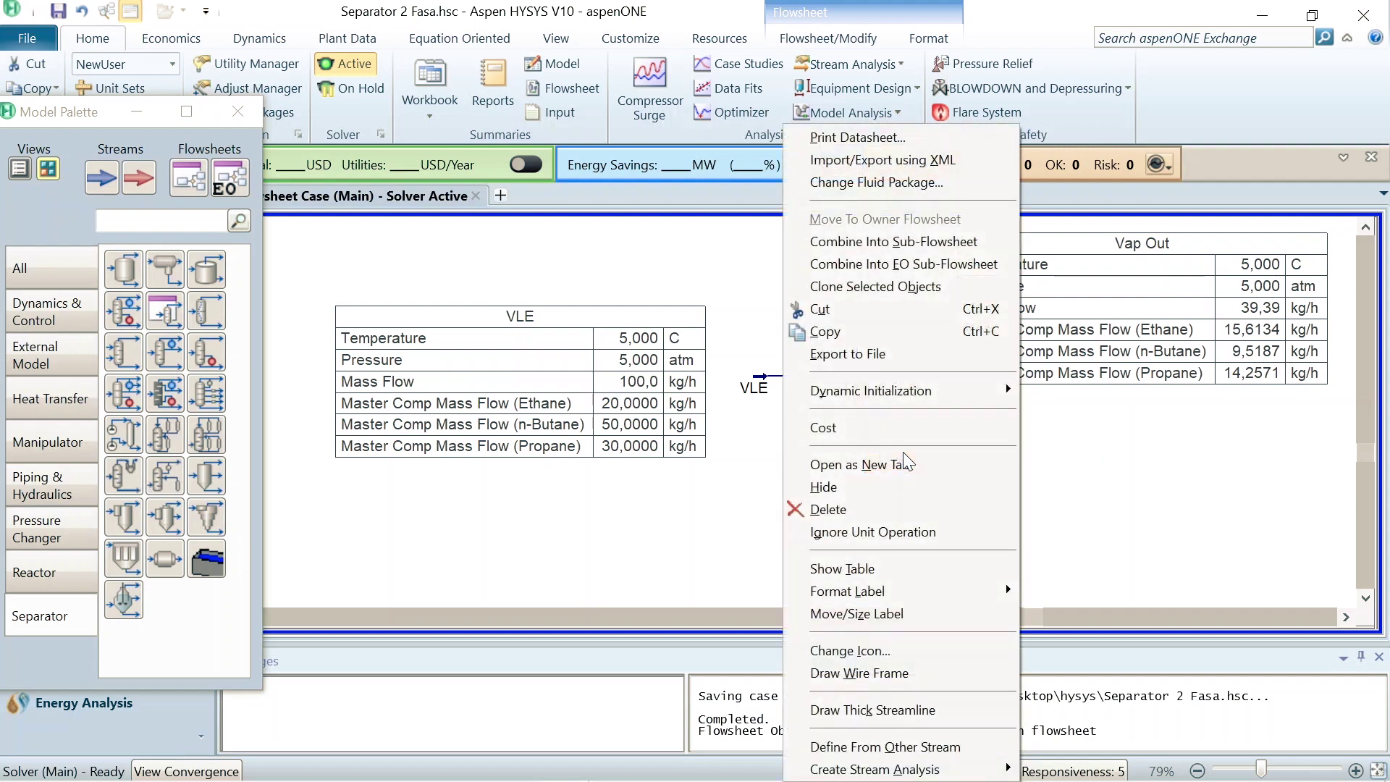
click(893, 572)
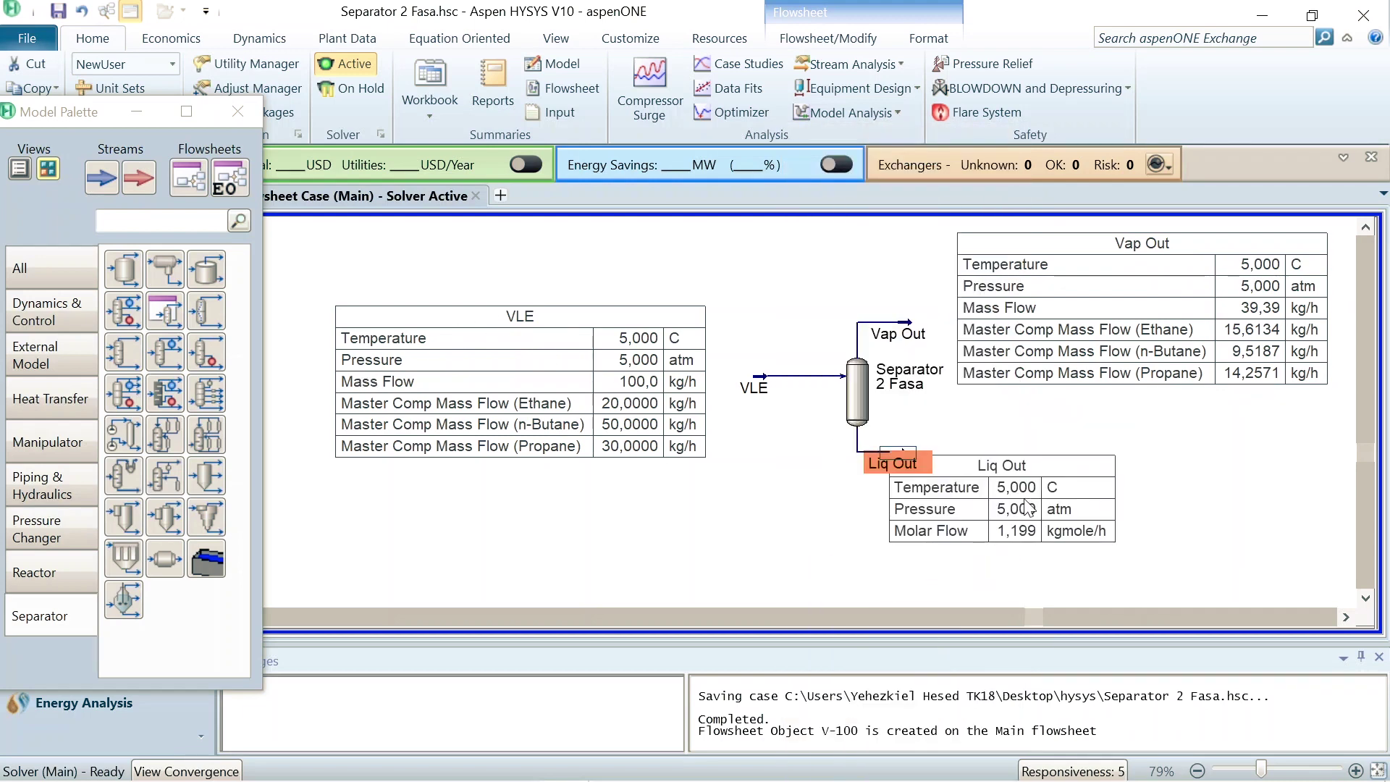
drag(1028, 507, 1147, 487)
- Remove the Molar Flow variable from the Liq Out stream's table
double_click(1151, 484)
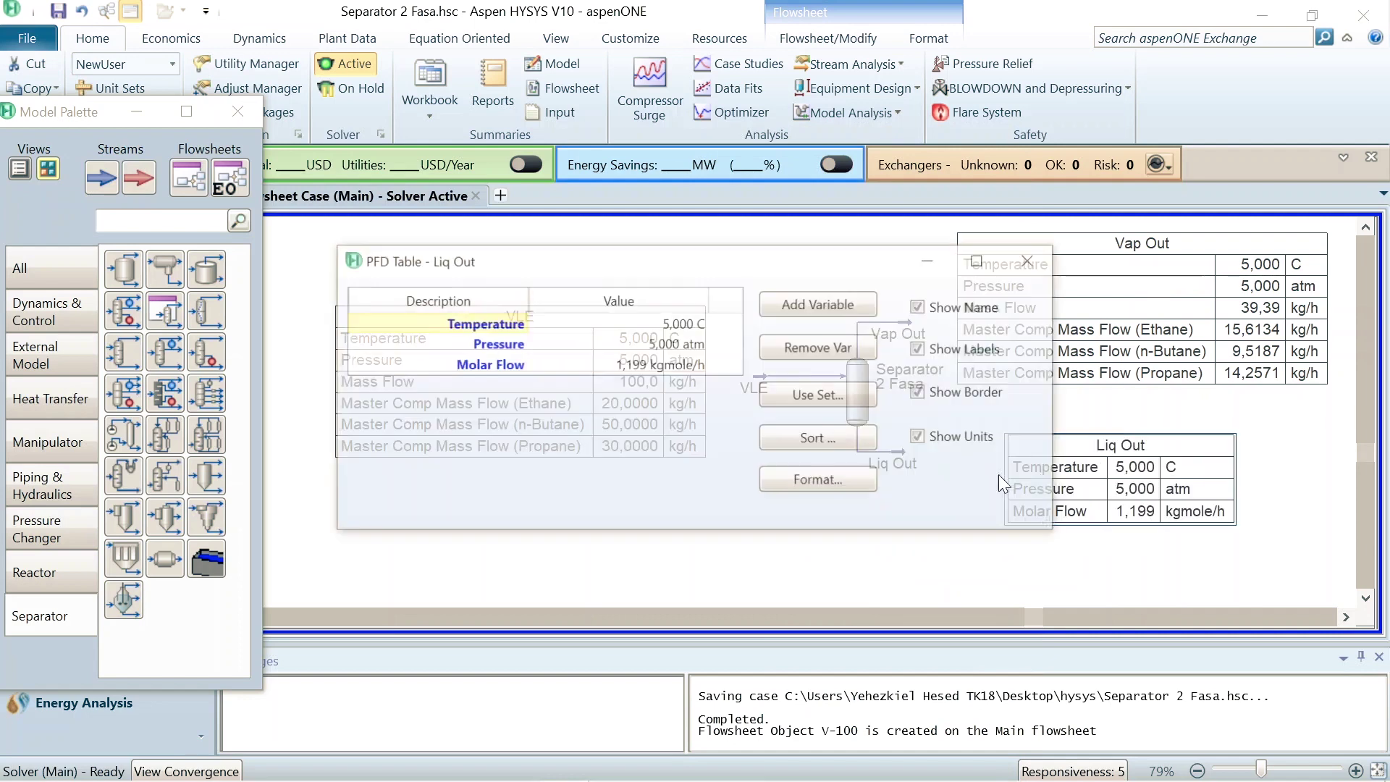
click(539, 362)
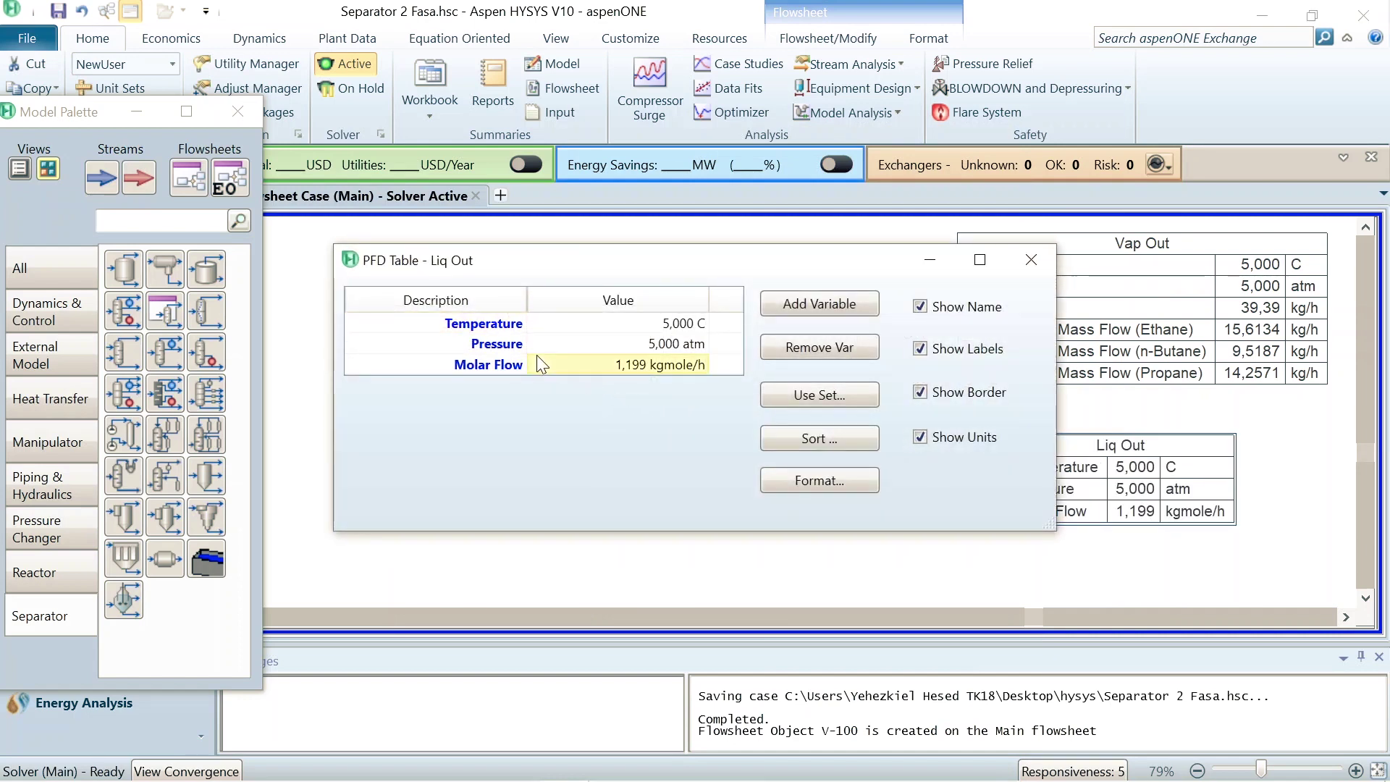
click(785, 348)
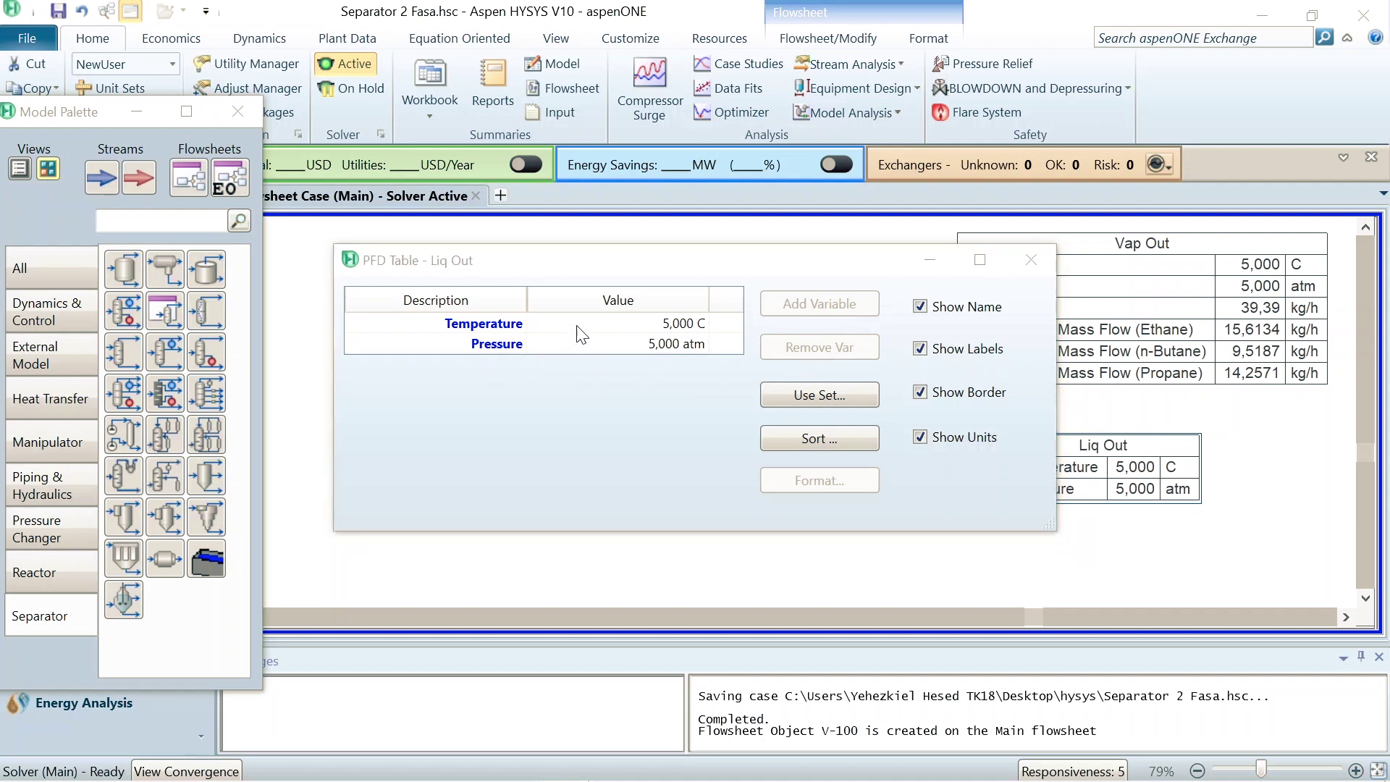
- Search the variables for "mass flow" and select Mass Flow for the Liq Out stream's table
double_click(575, 328)
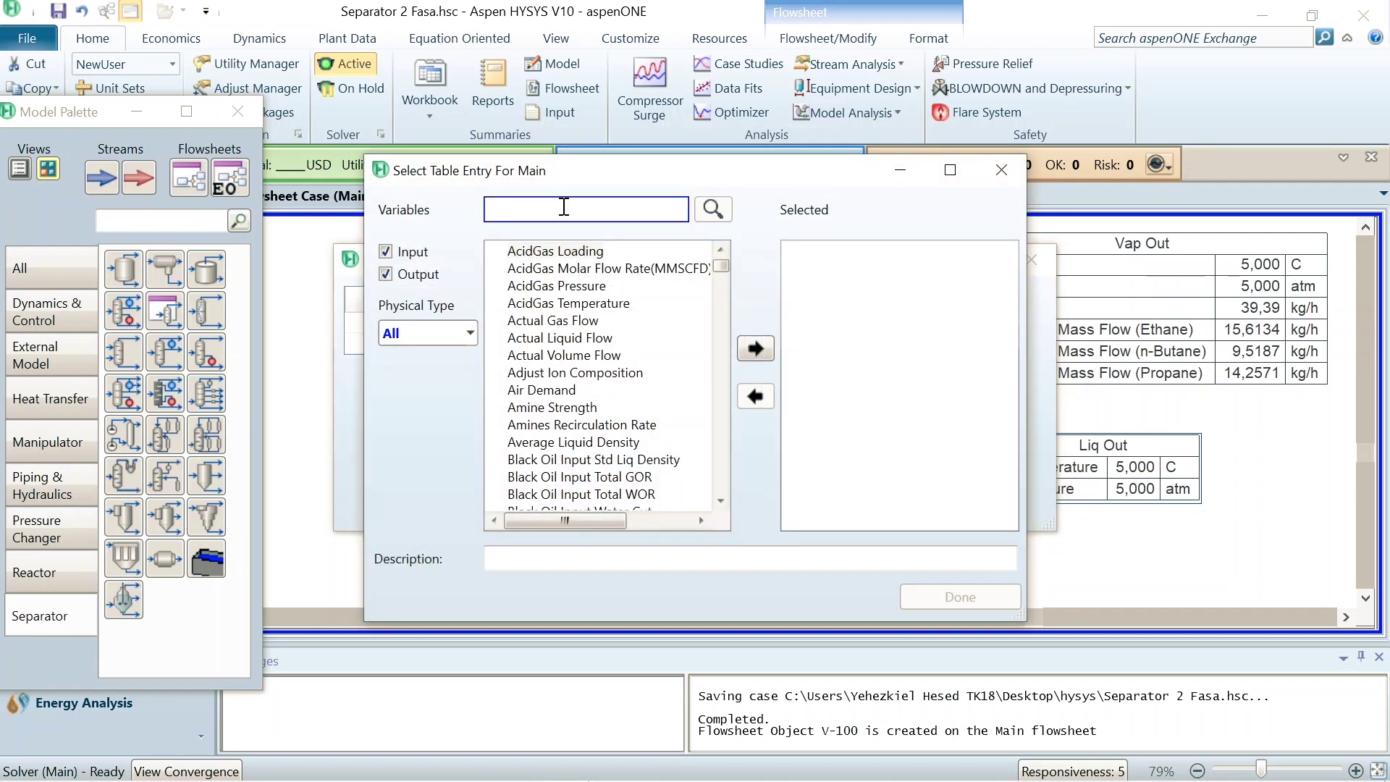
text(mass flo)
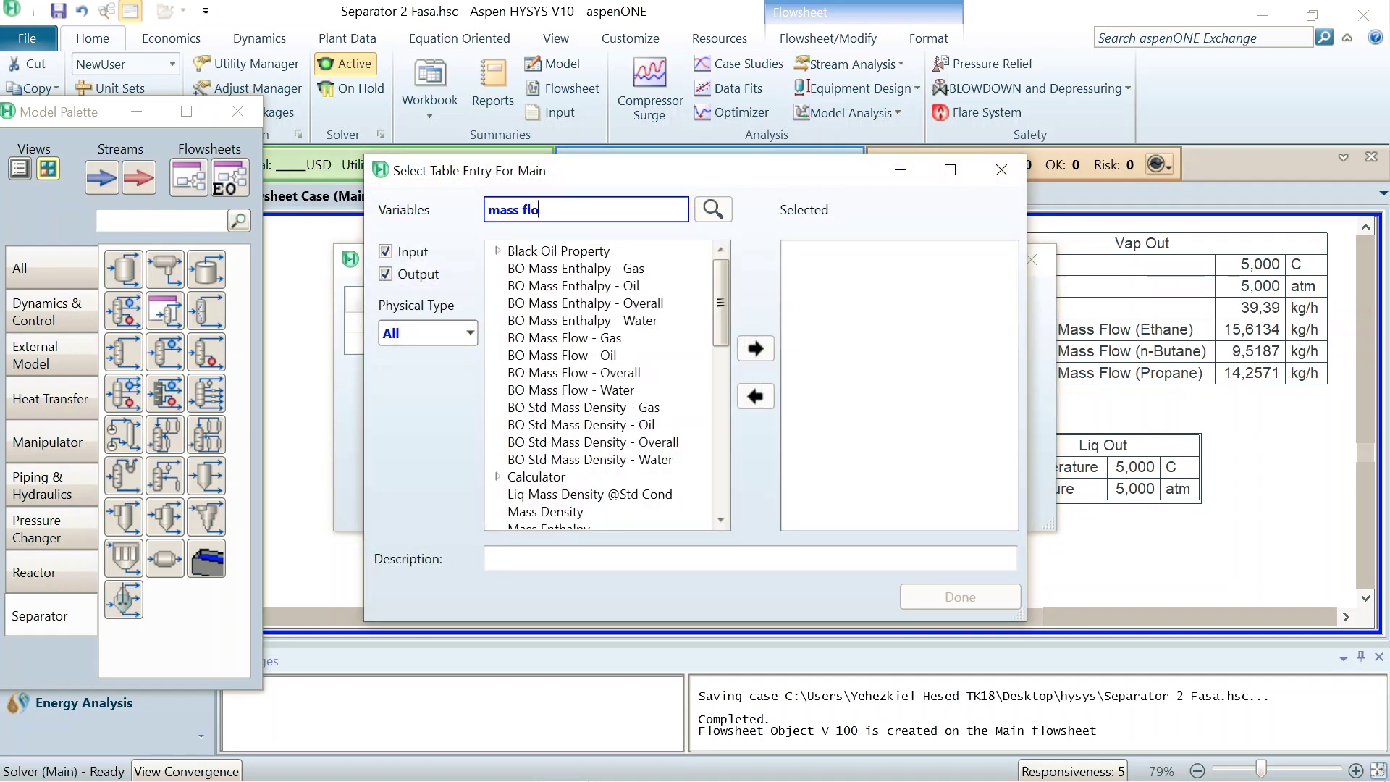
text(w)
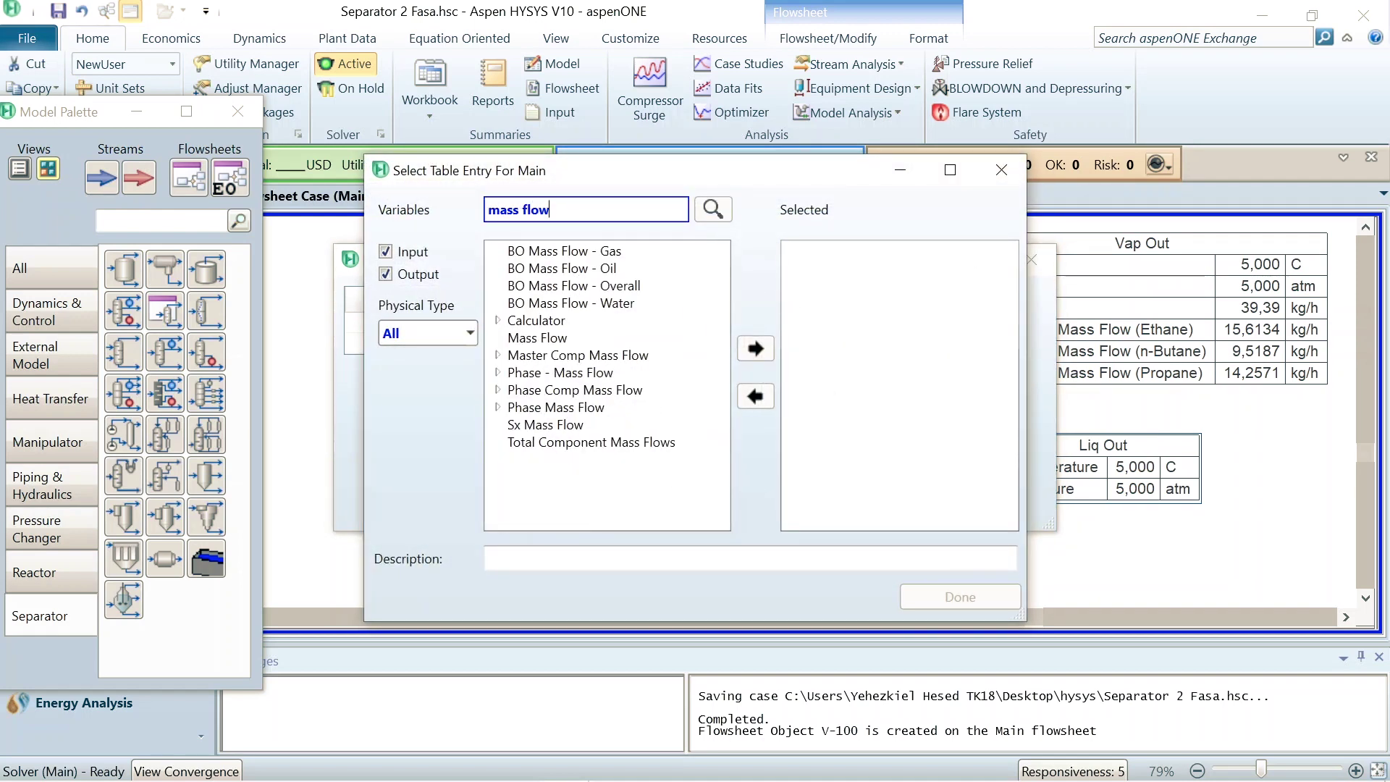
click(555, 342)
click(753, 349)
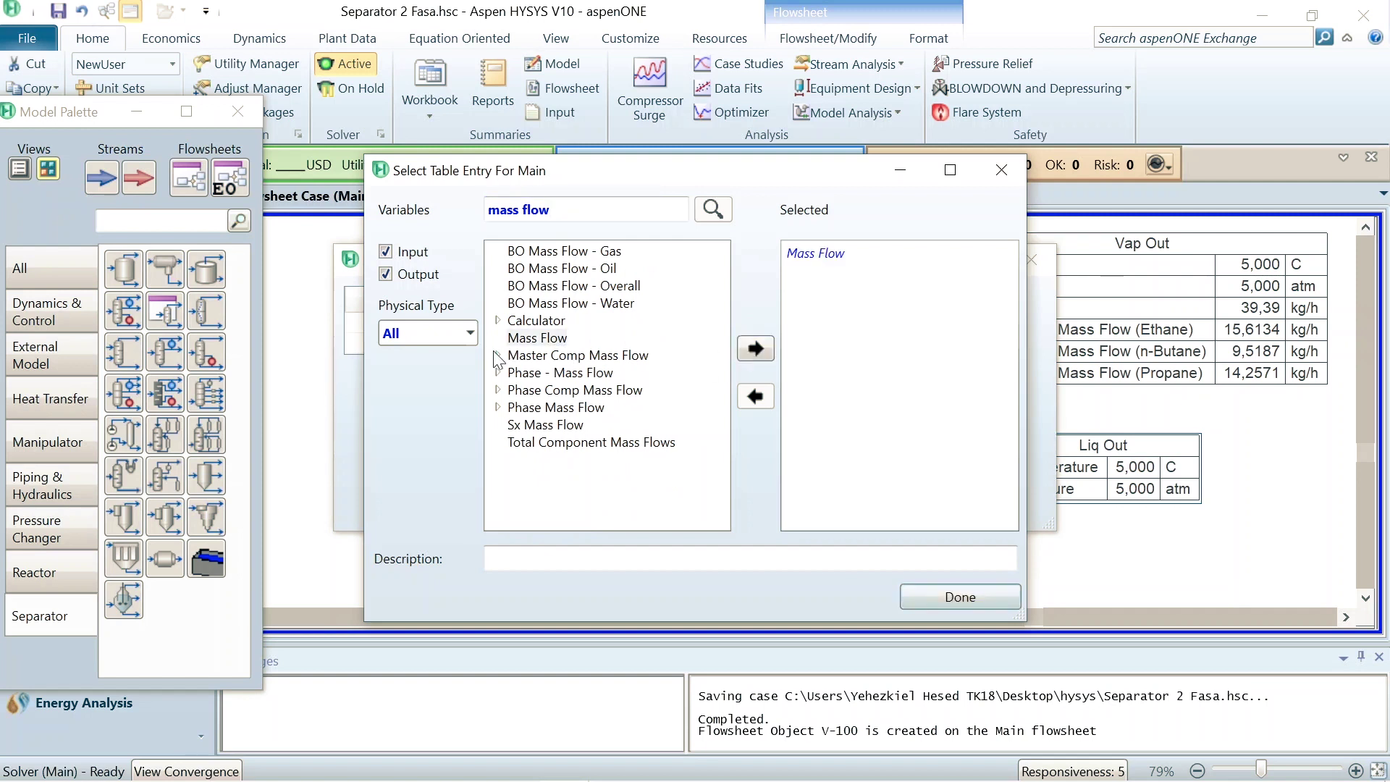
- Add the Master Comp Mass Flow variables for Ethane, n-Butane and Propane to the Liq Out table, and align the table beneath the Vap Out table
click(498, 355)
click(536, 374)
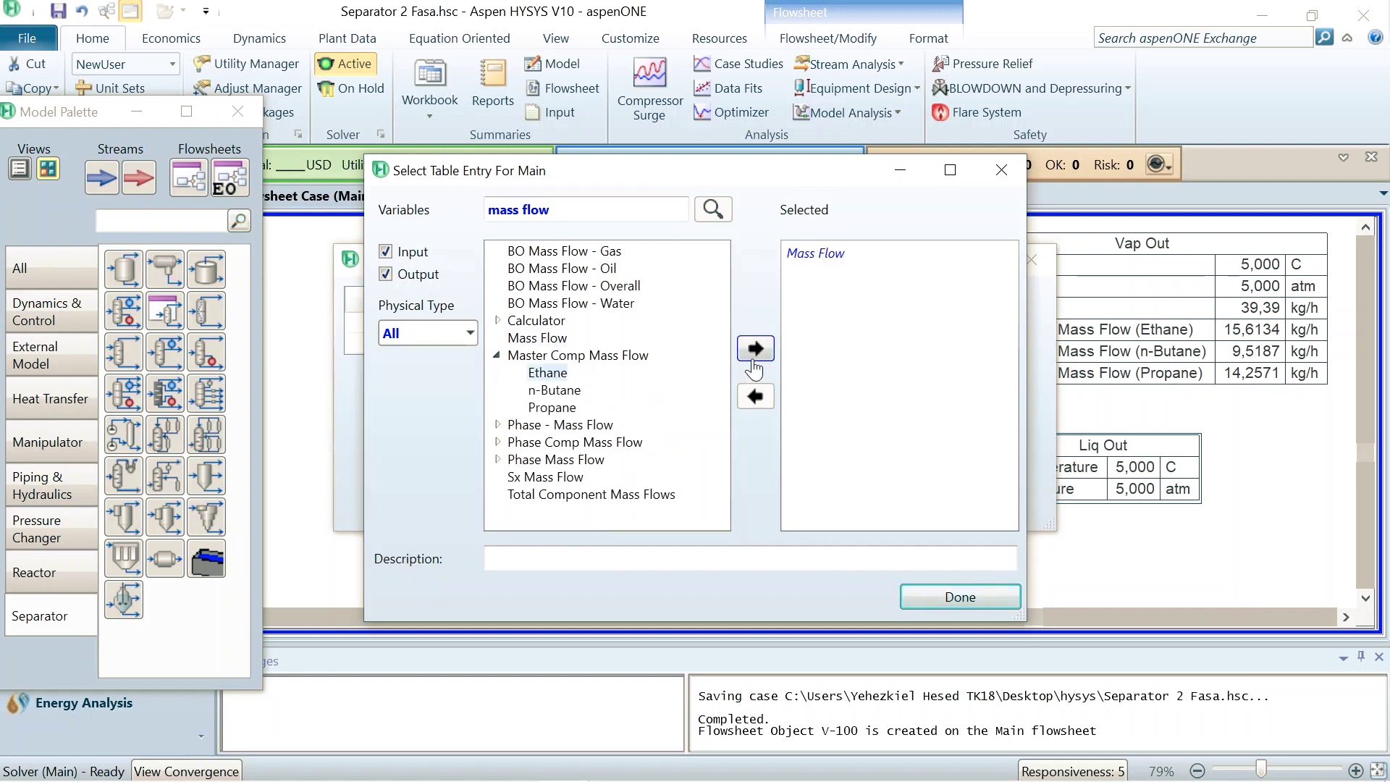
click(754, 350)
click(569, 392)
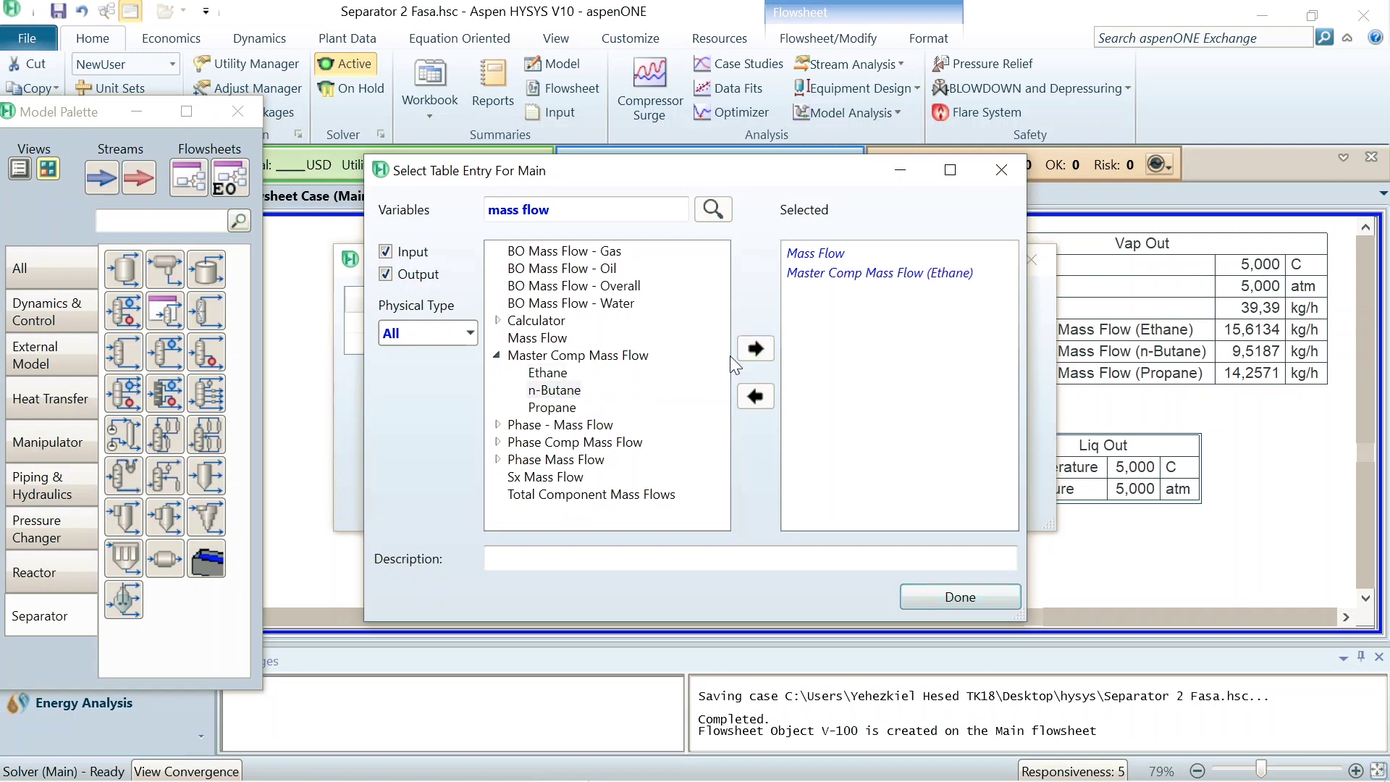
click(756, 349)
click(552, 407)
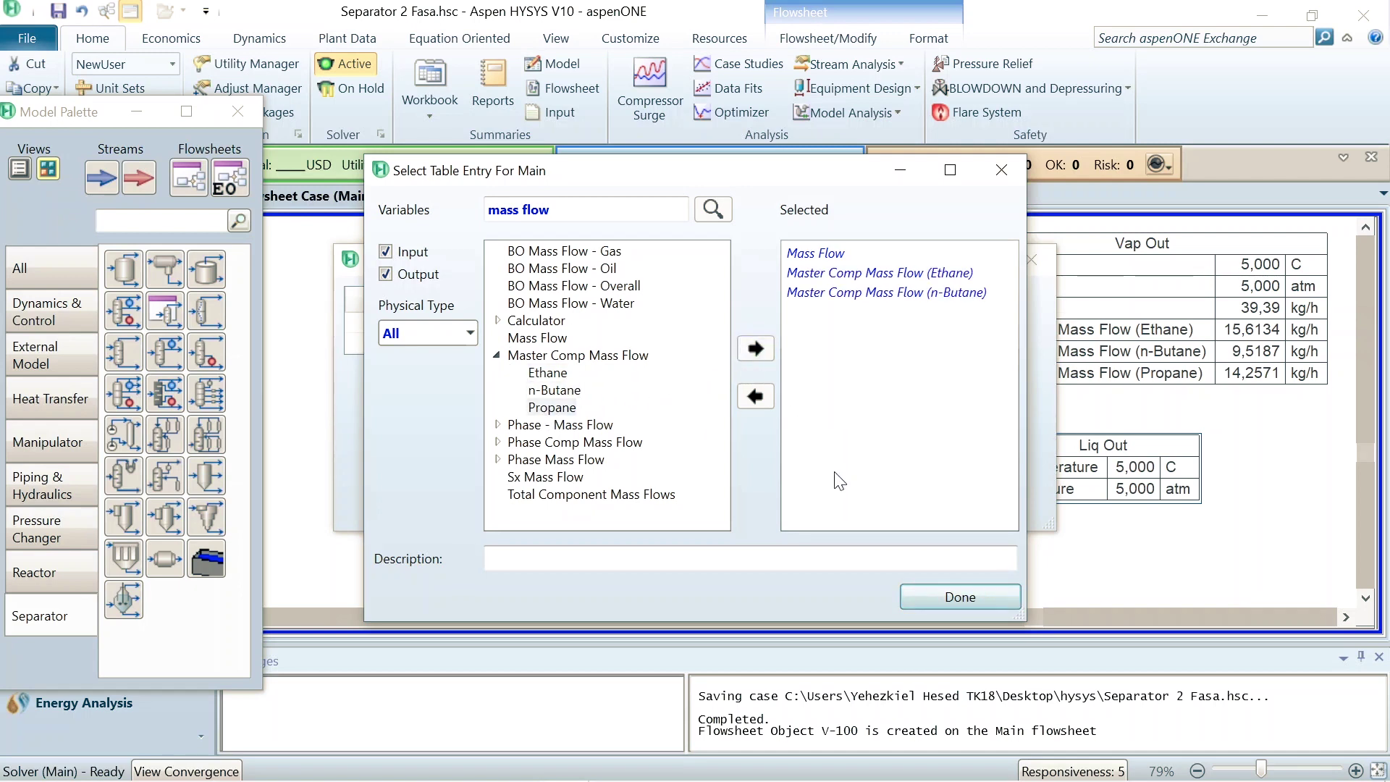
click(756, 348)
click(960, 595)
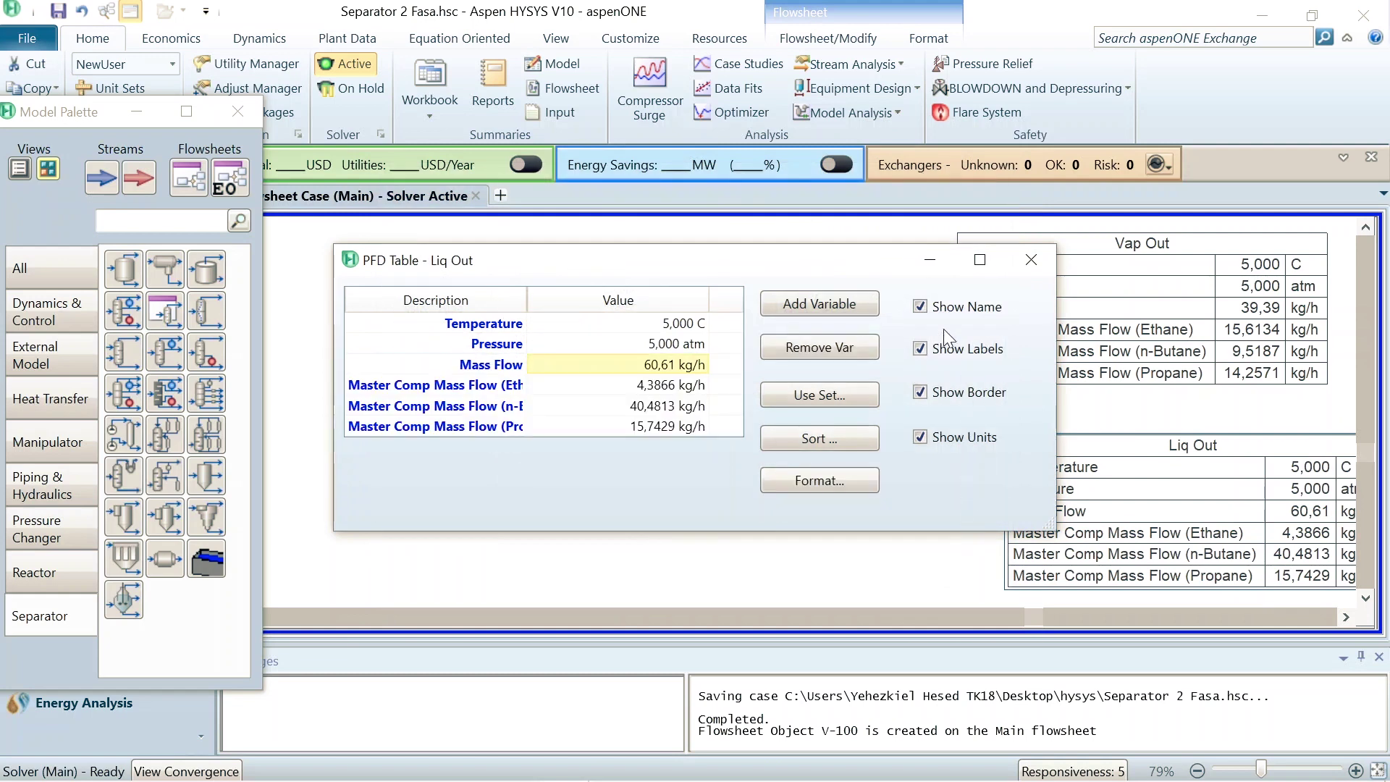
click(1032, 259)
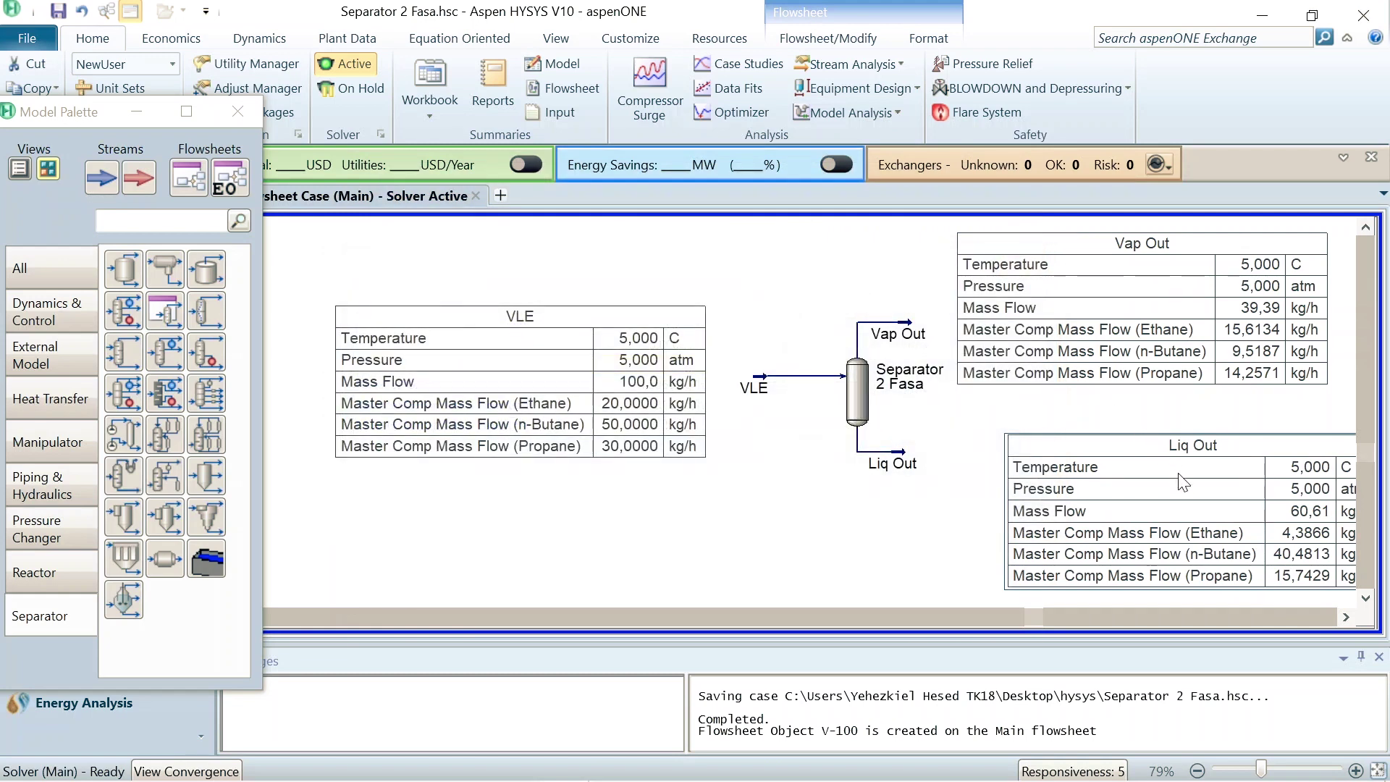
drag(1183, 483, 1133, 475)
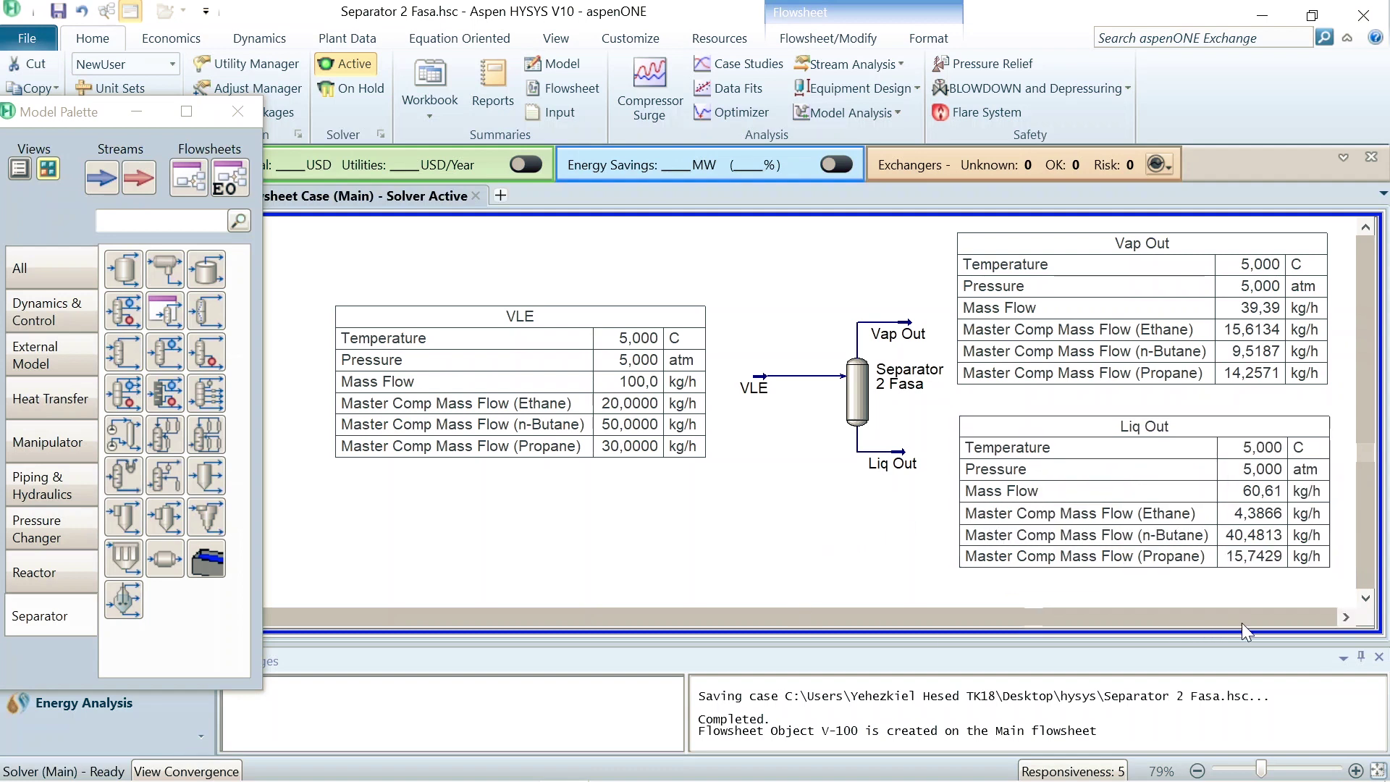
click(1347, 617)
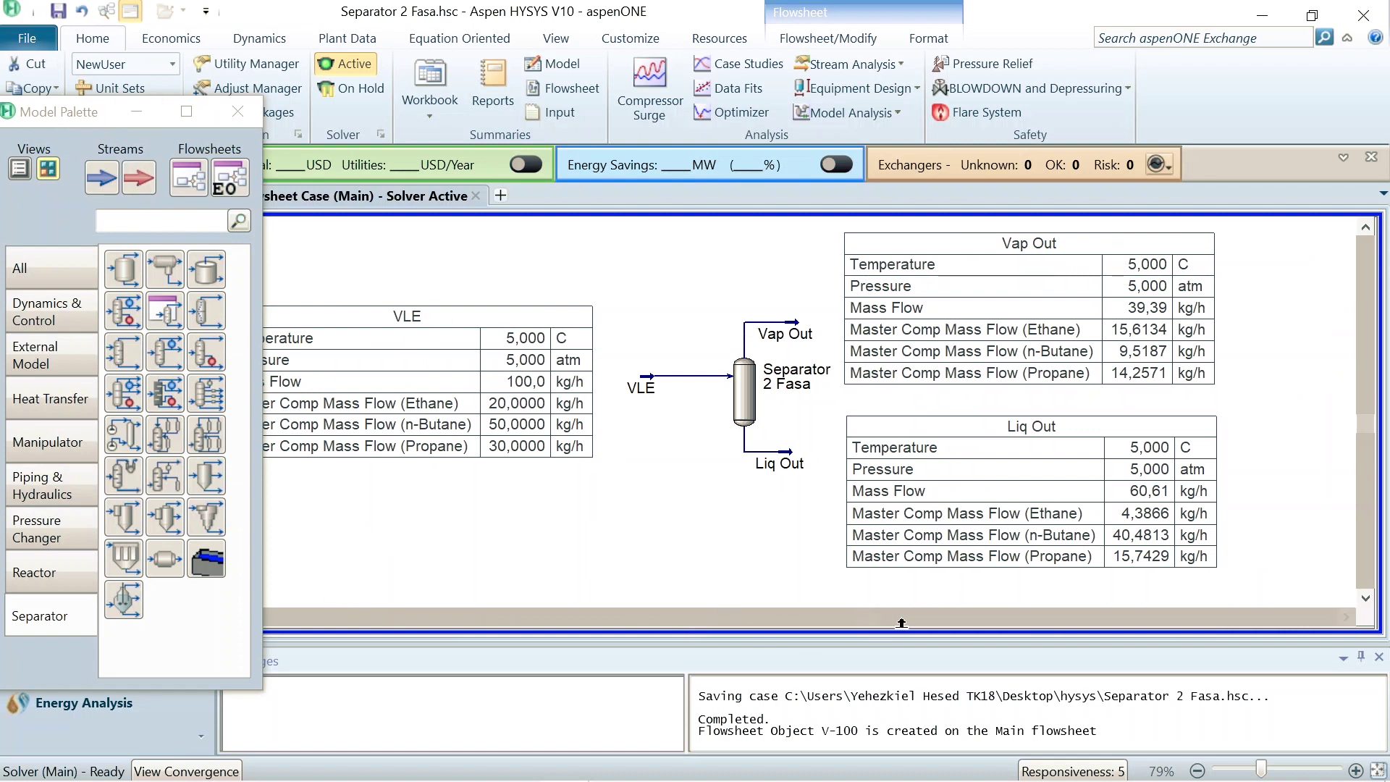
click(688, 614)
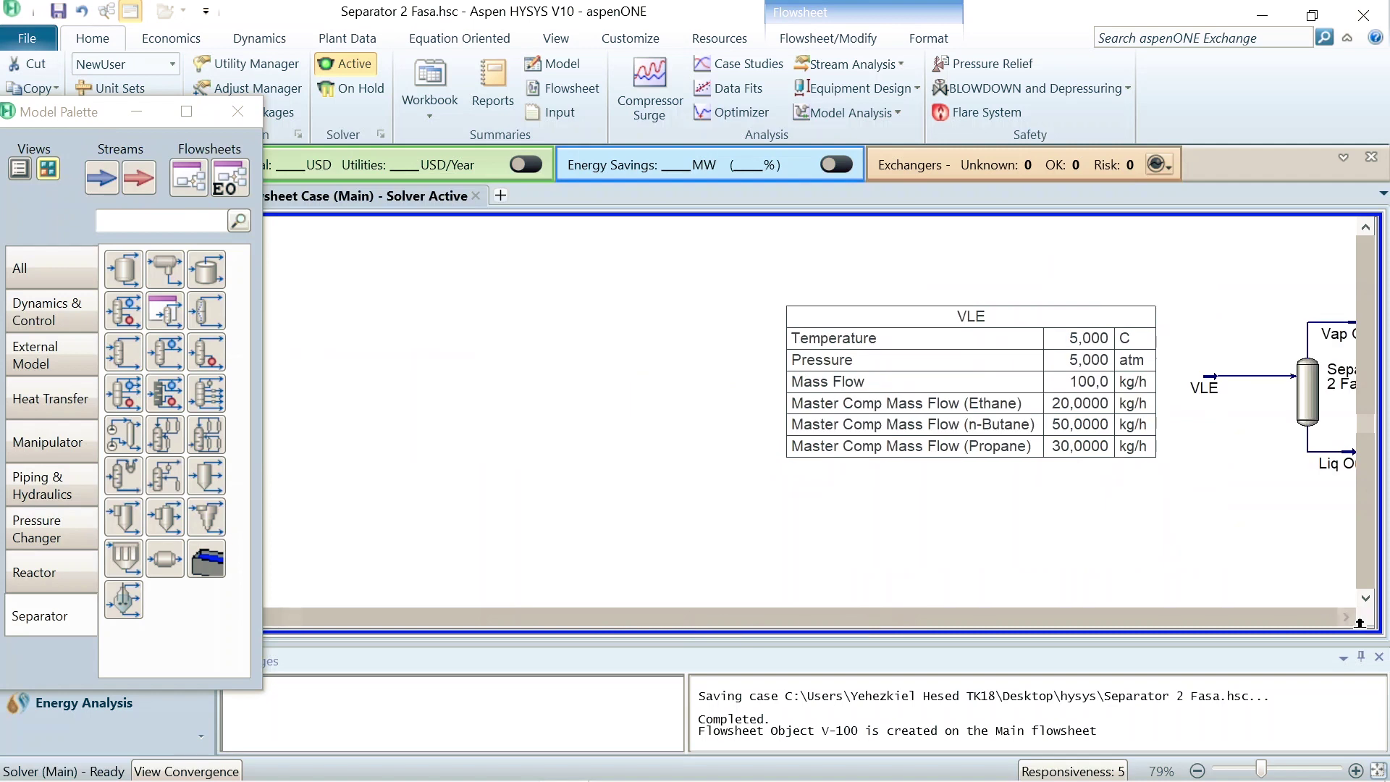
click(1347, 617)
click(1347, 617)
click(1347, 617)
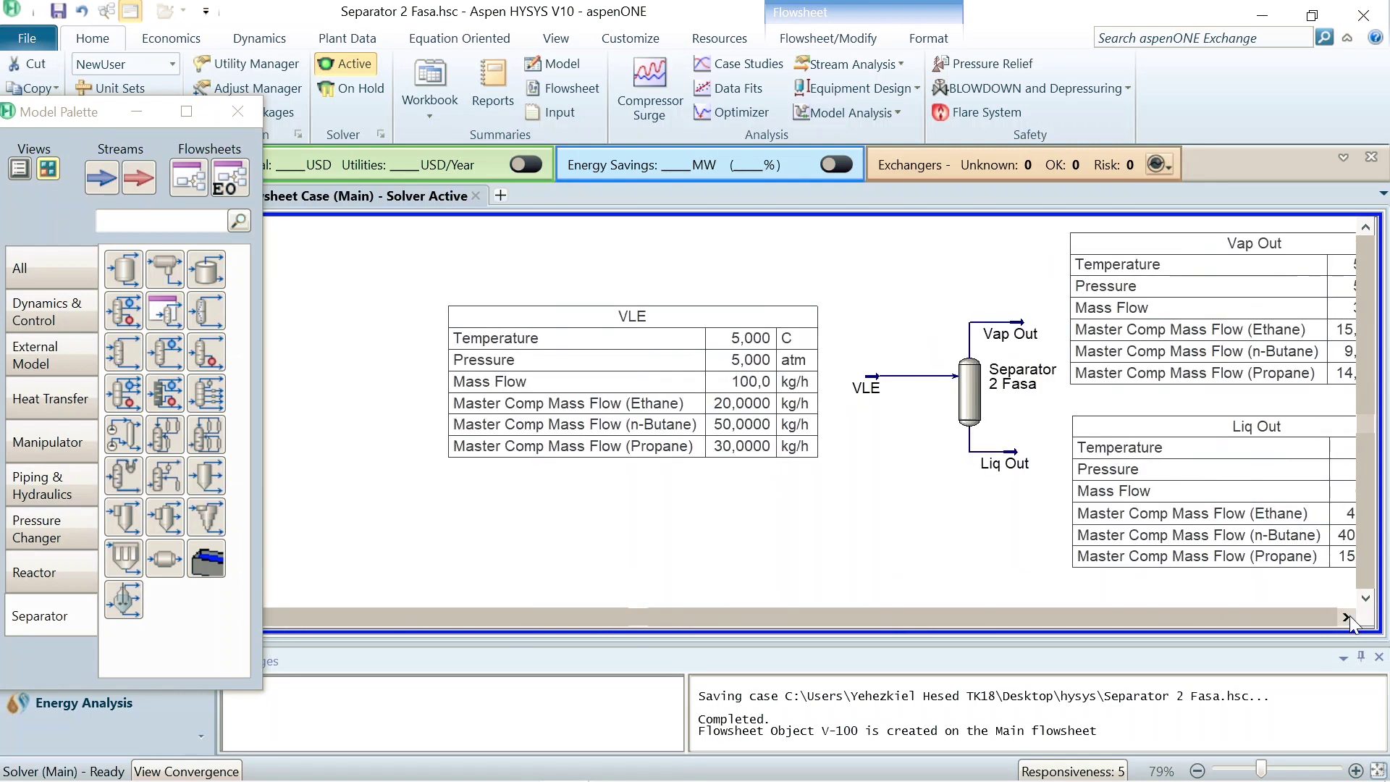
click(1347, 617)
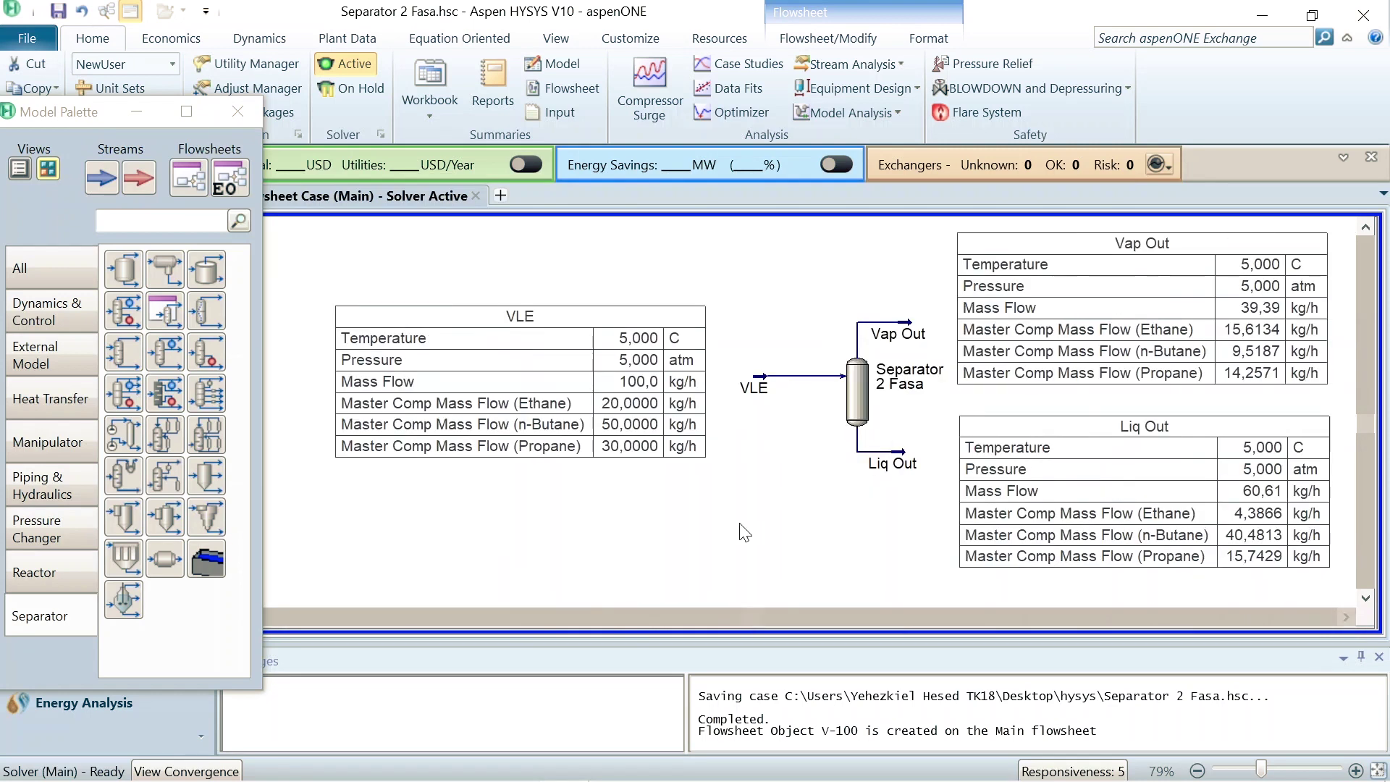